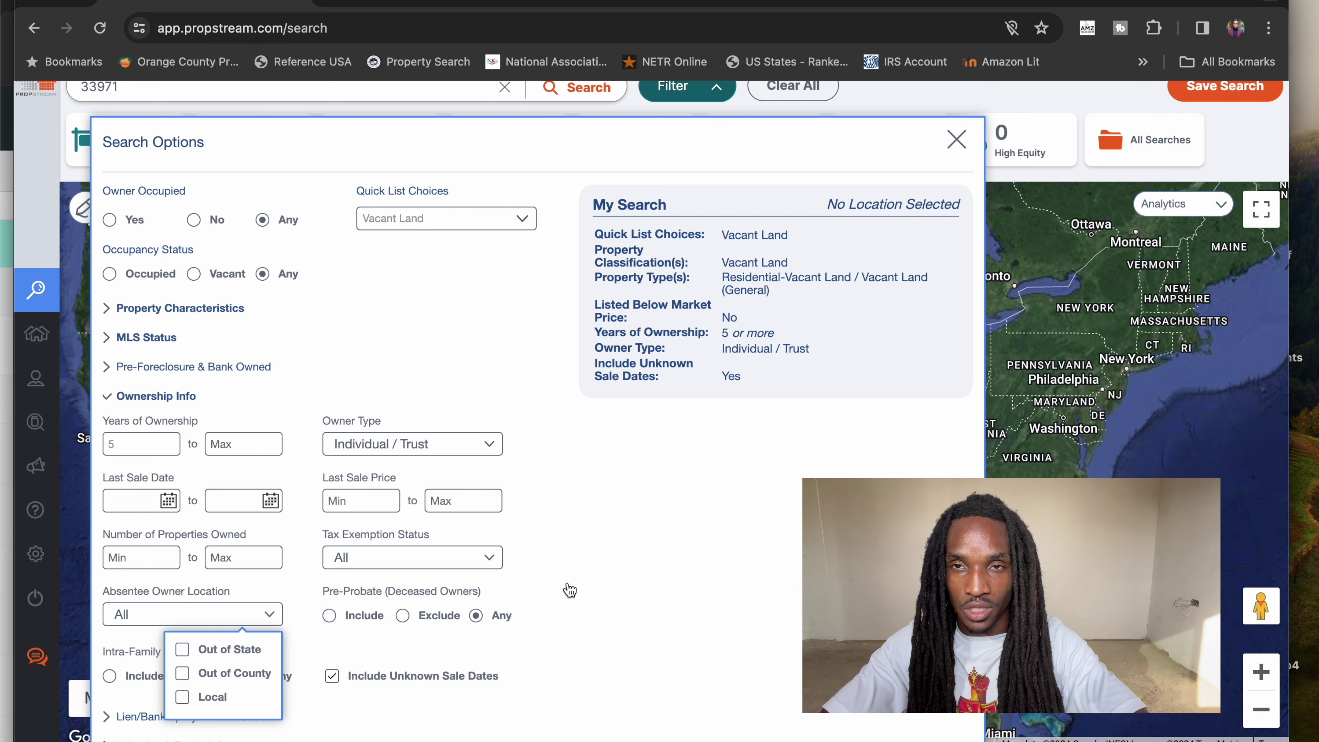
- Close the absentee owner choices and browse the specific lien and quick target status options
click(571, 601)
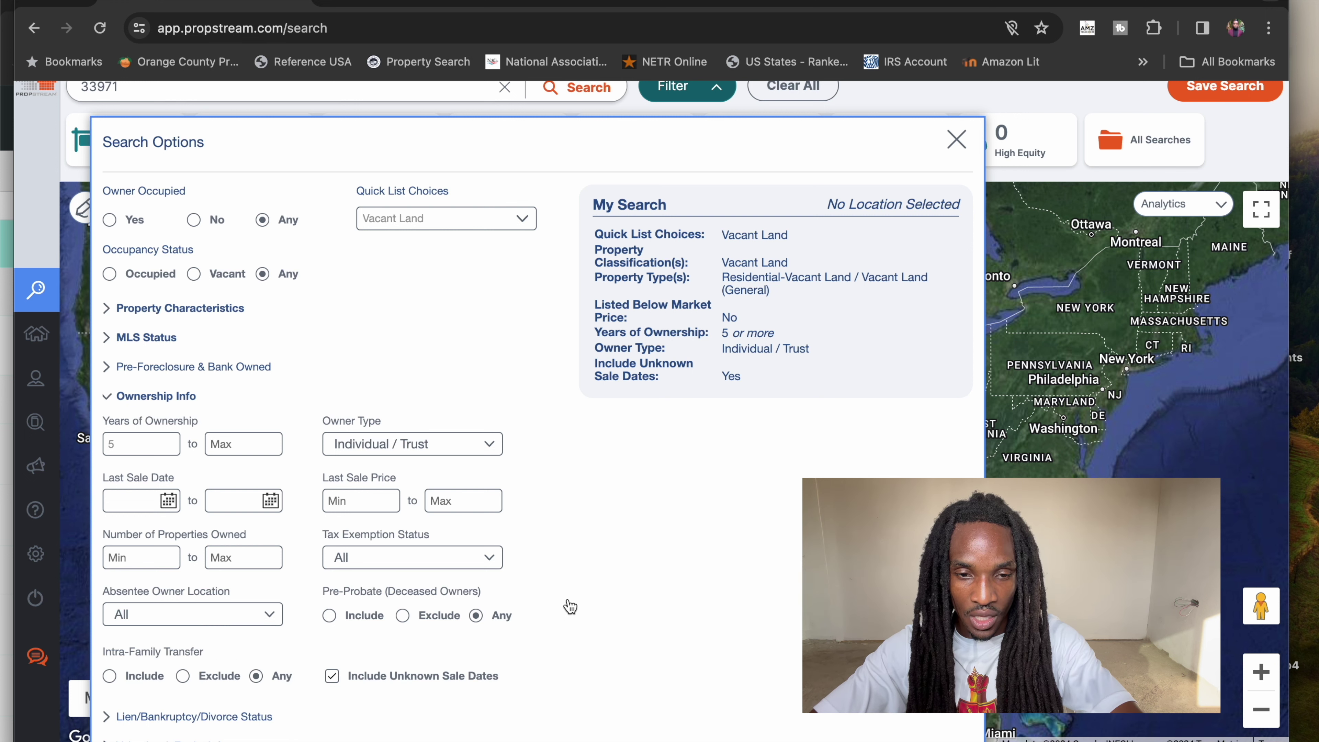
click(200, 718)
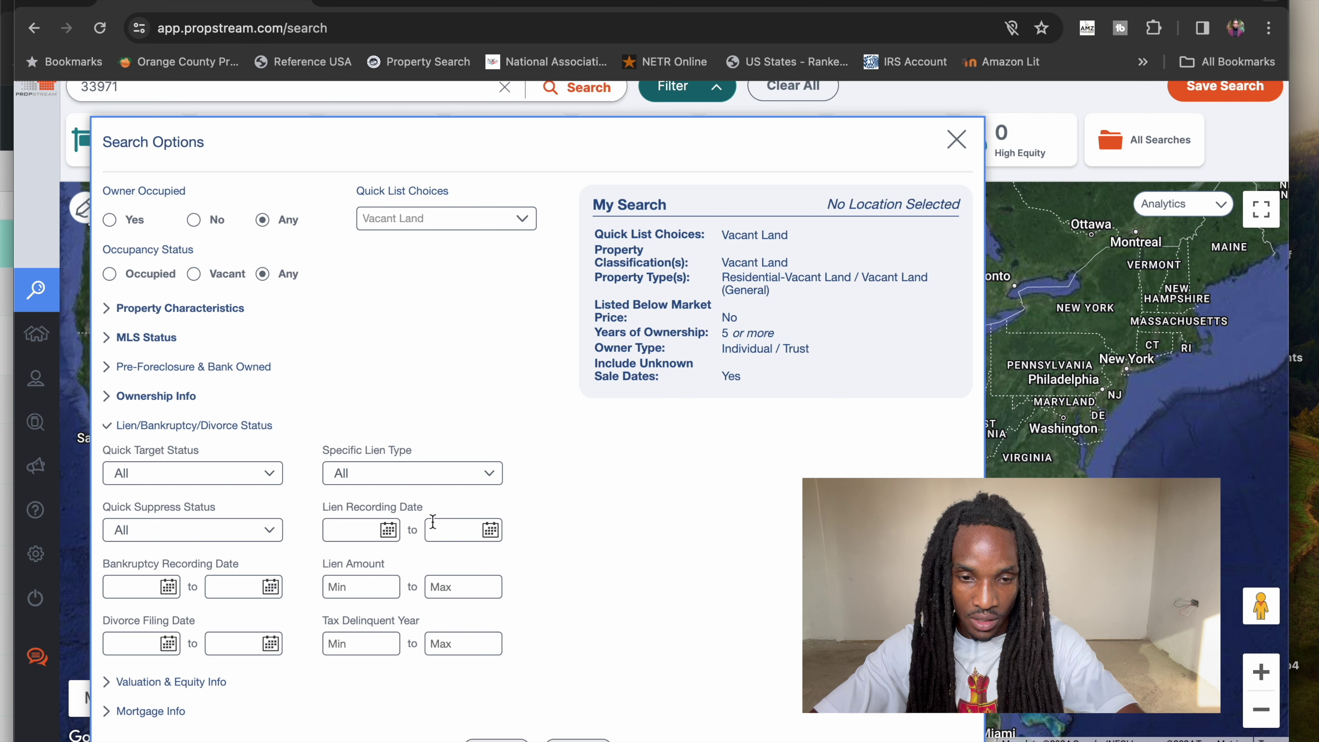
click(429, 480)
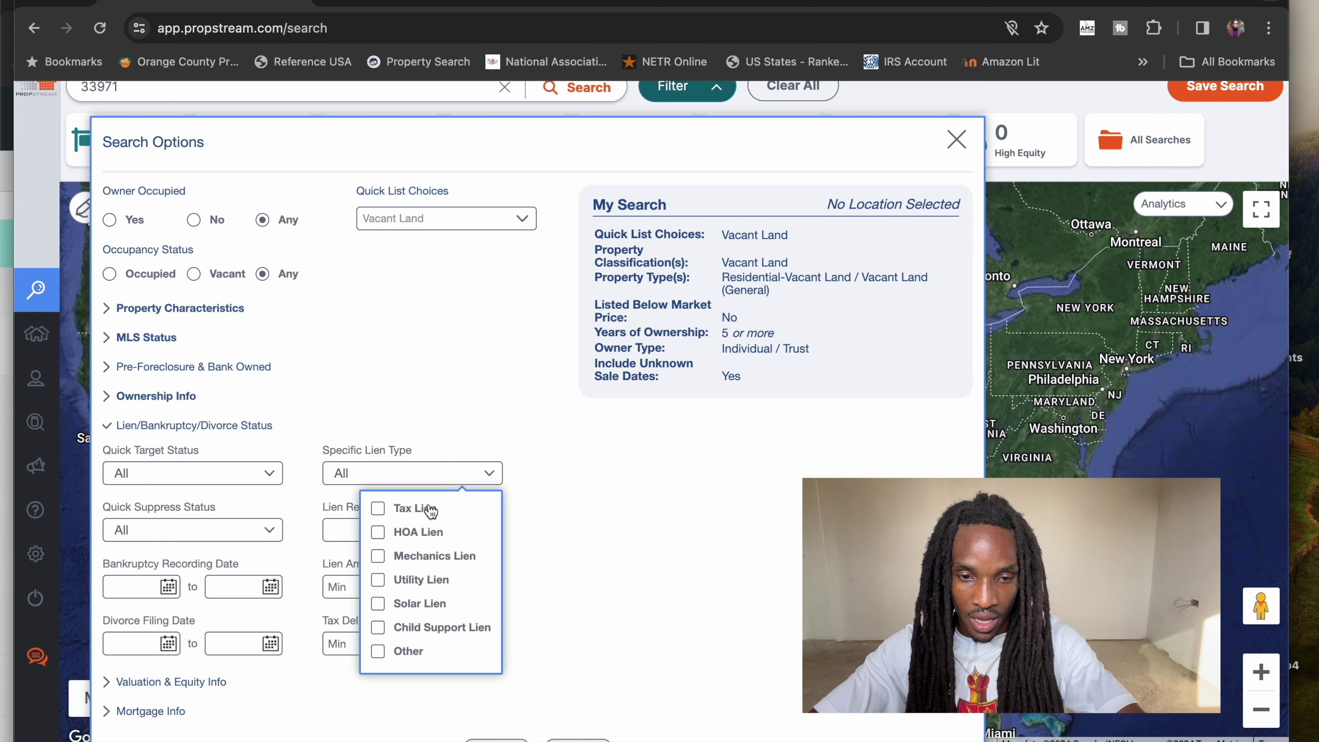
click(272, 484)
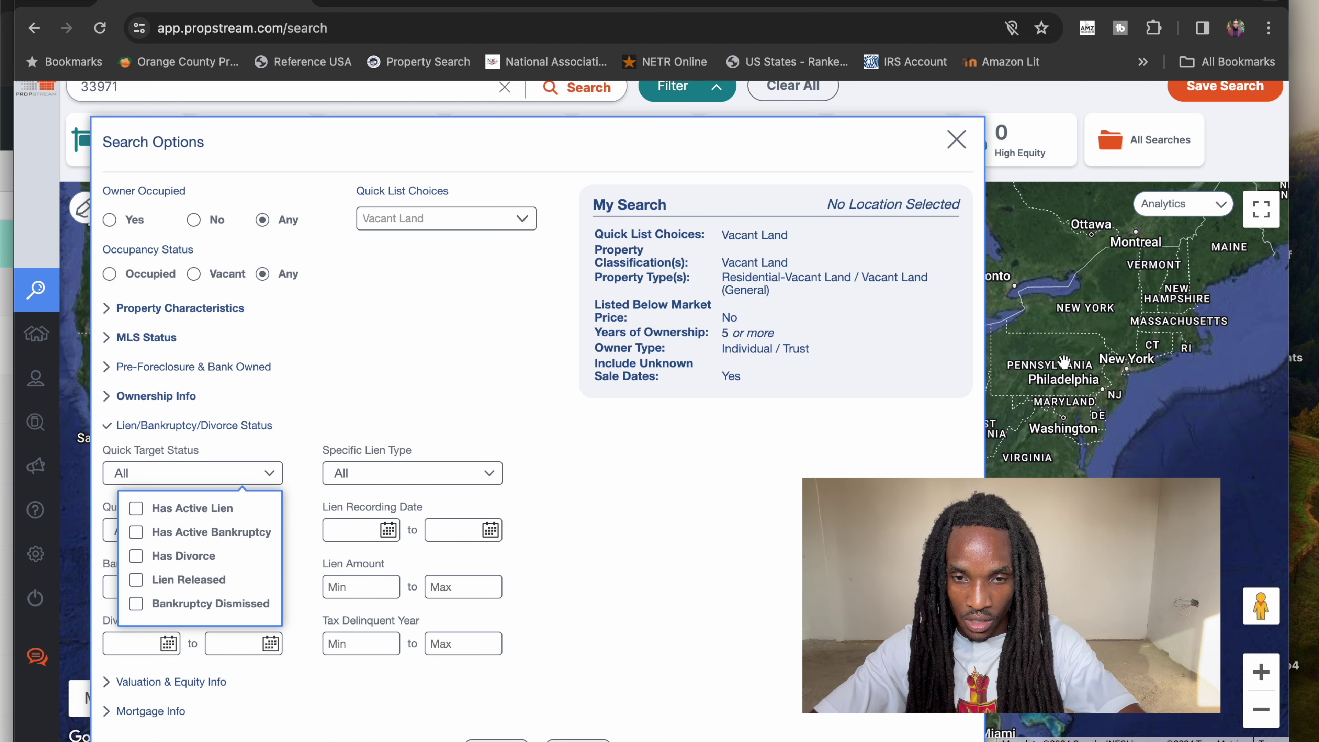
- Close Search Options, clear the location, and return to the PropStream search page
click(675, 87)
click(587, 91)
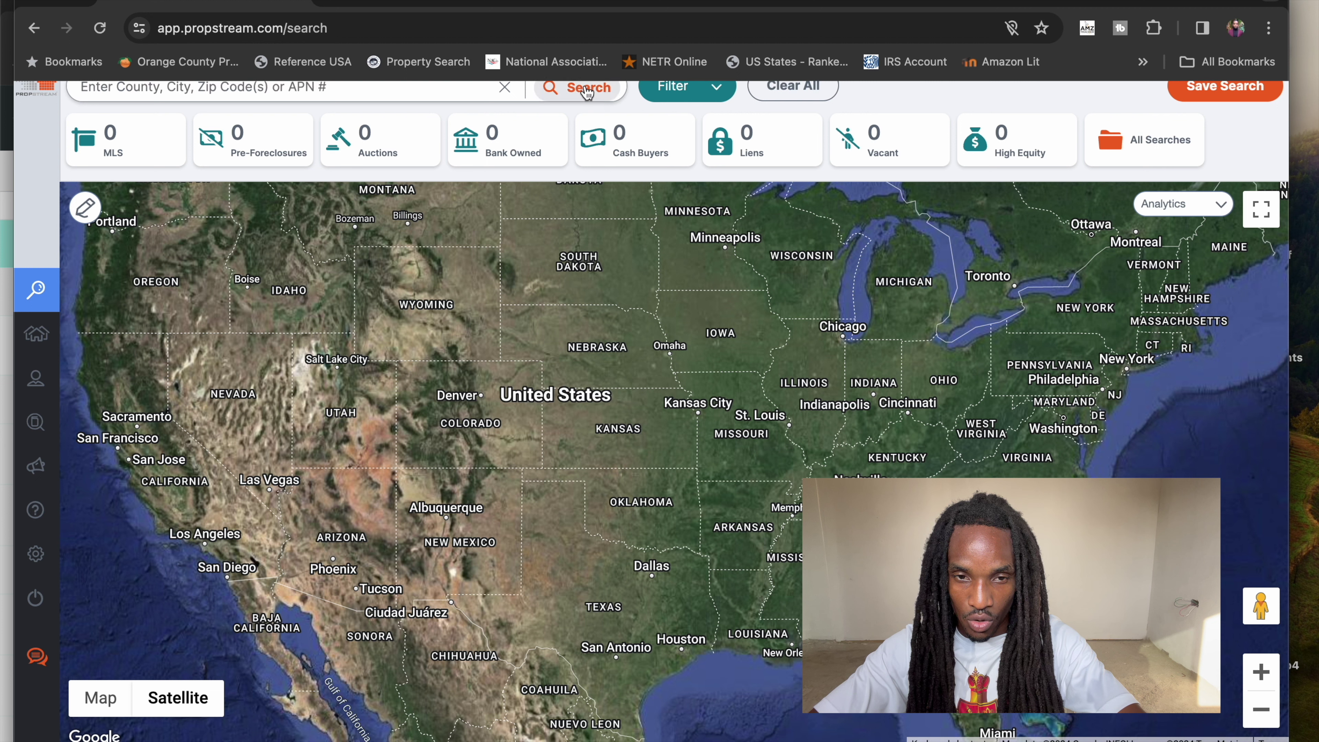
click(475, 88)
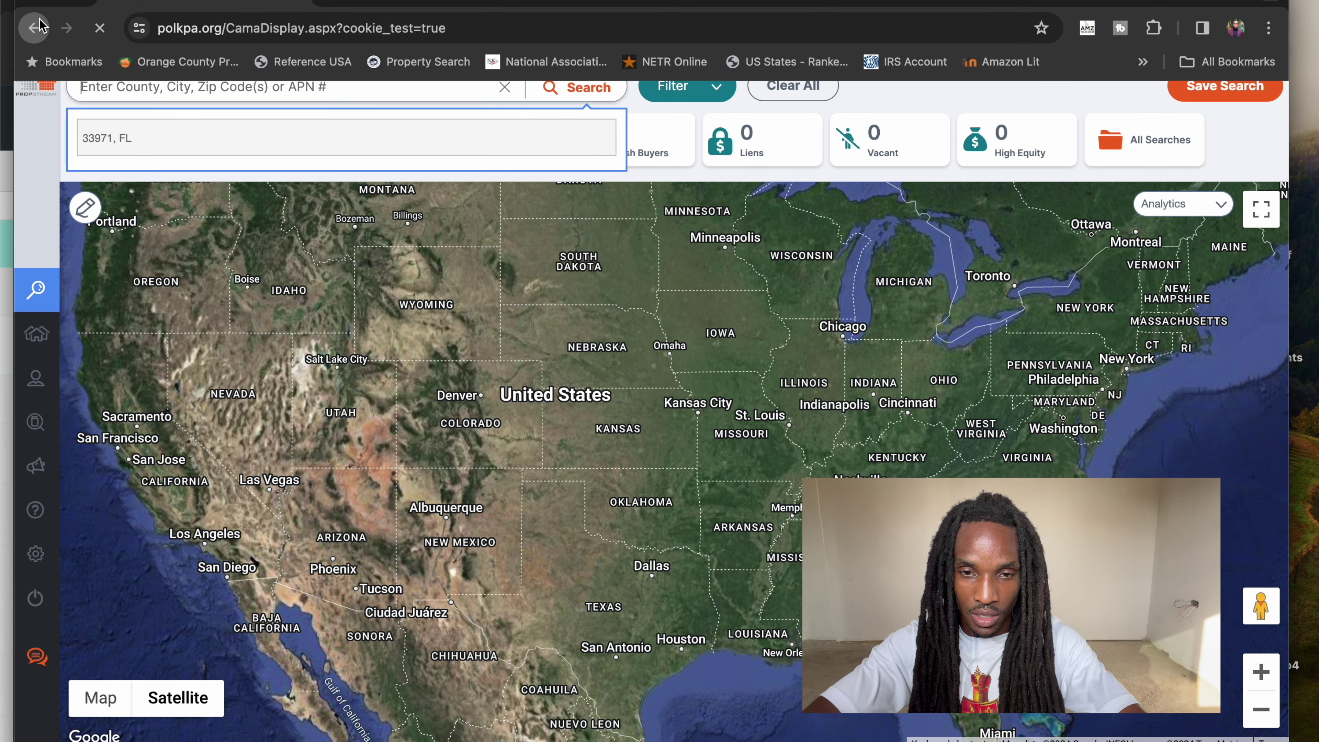
click(45, 26)
- Enter 33971, check the search options, then clear the location again
click(400, 90)
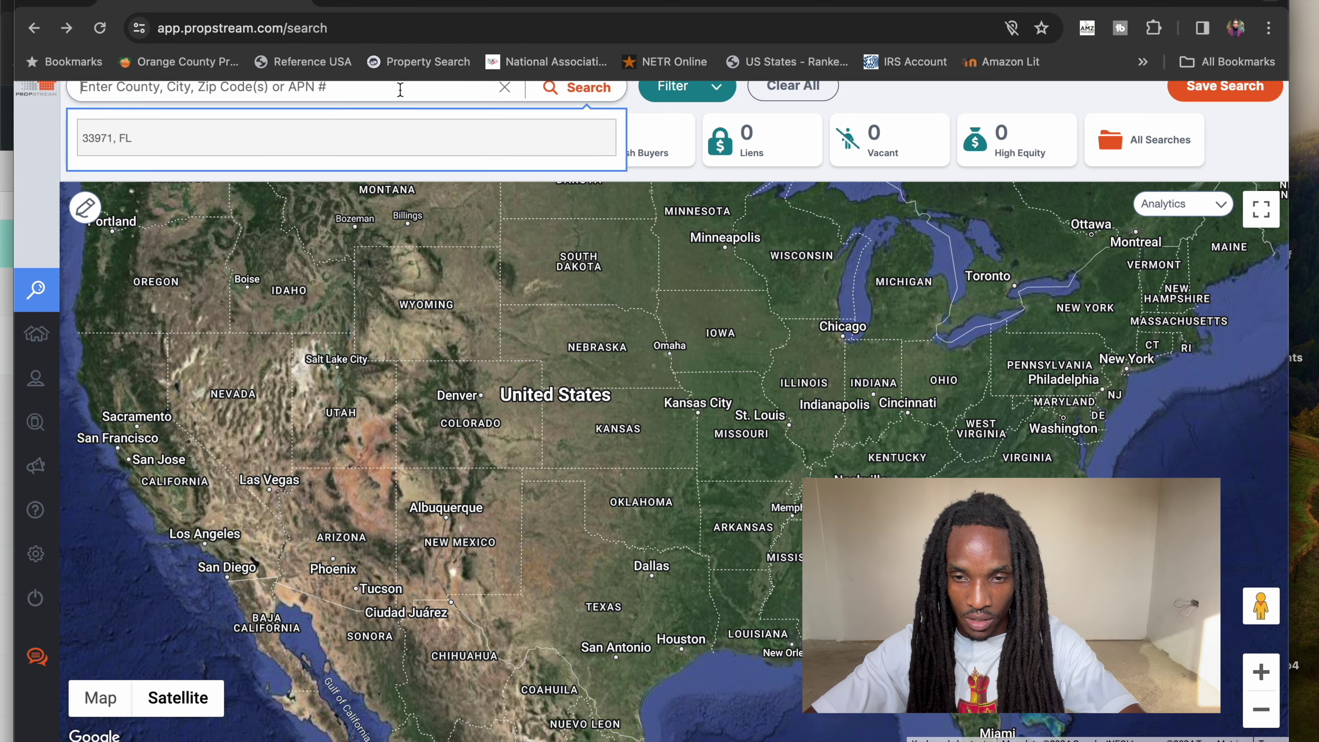
text(33971)
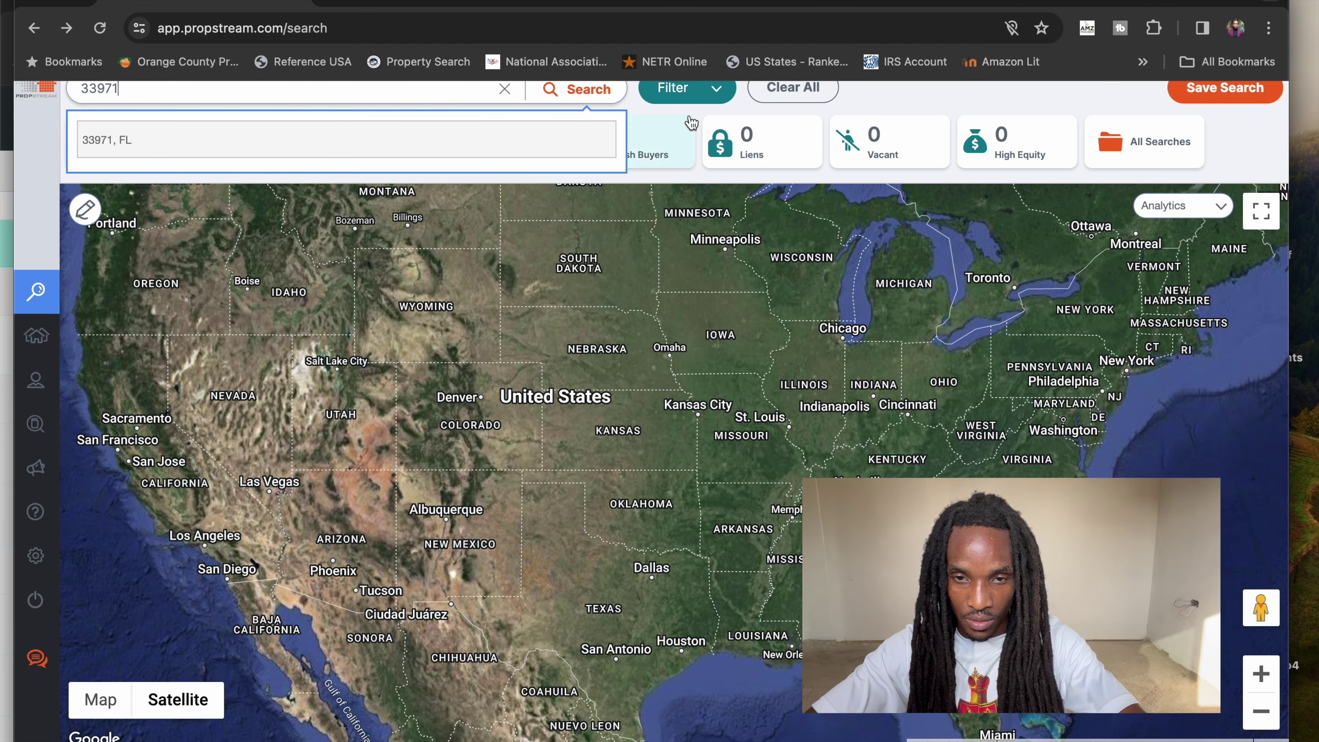
click(685, 99)
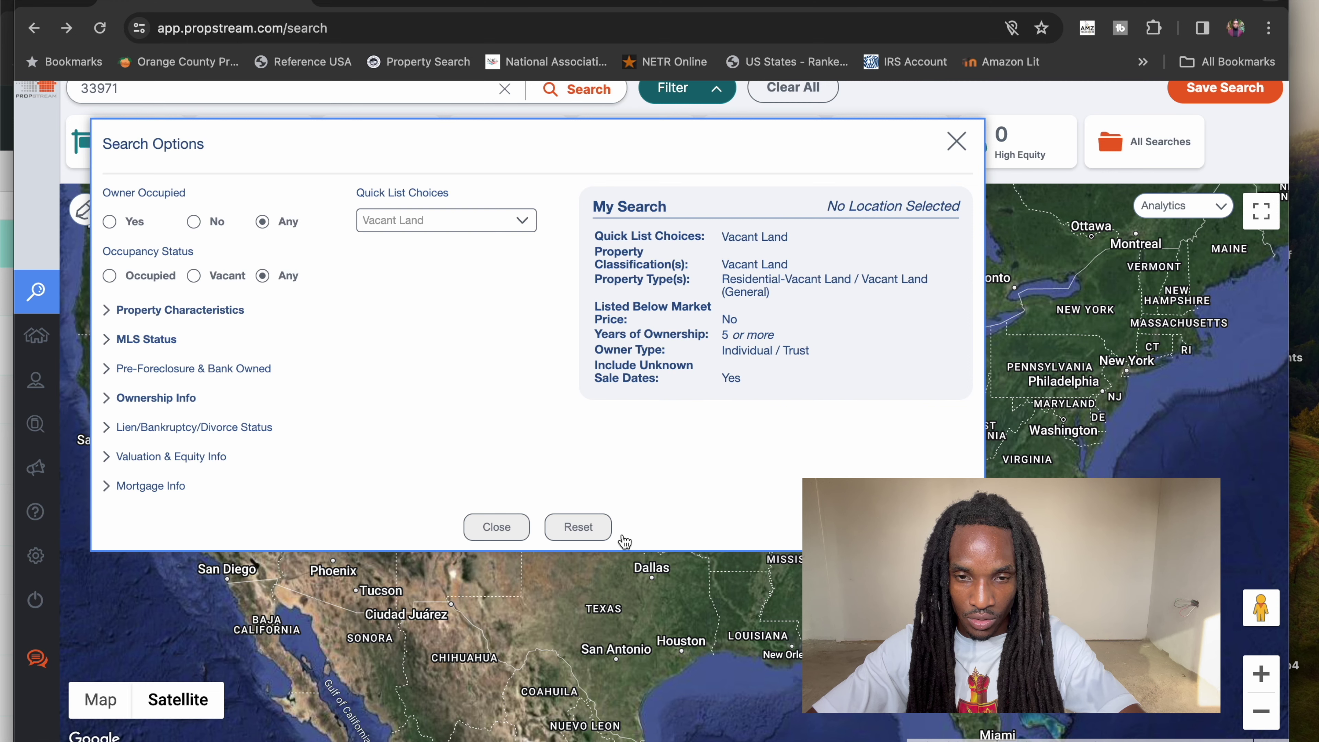
click(724, 615)
click(555, 98)
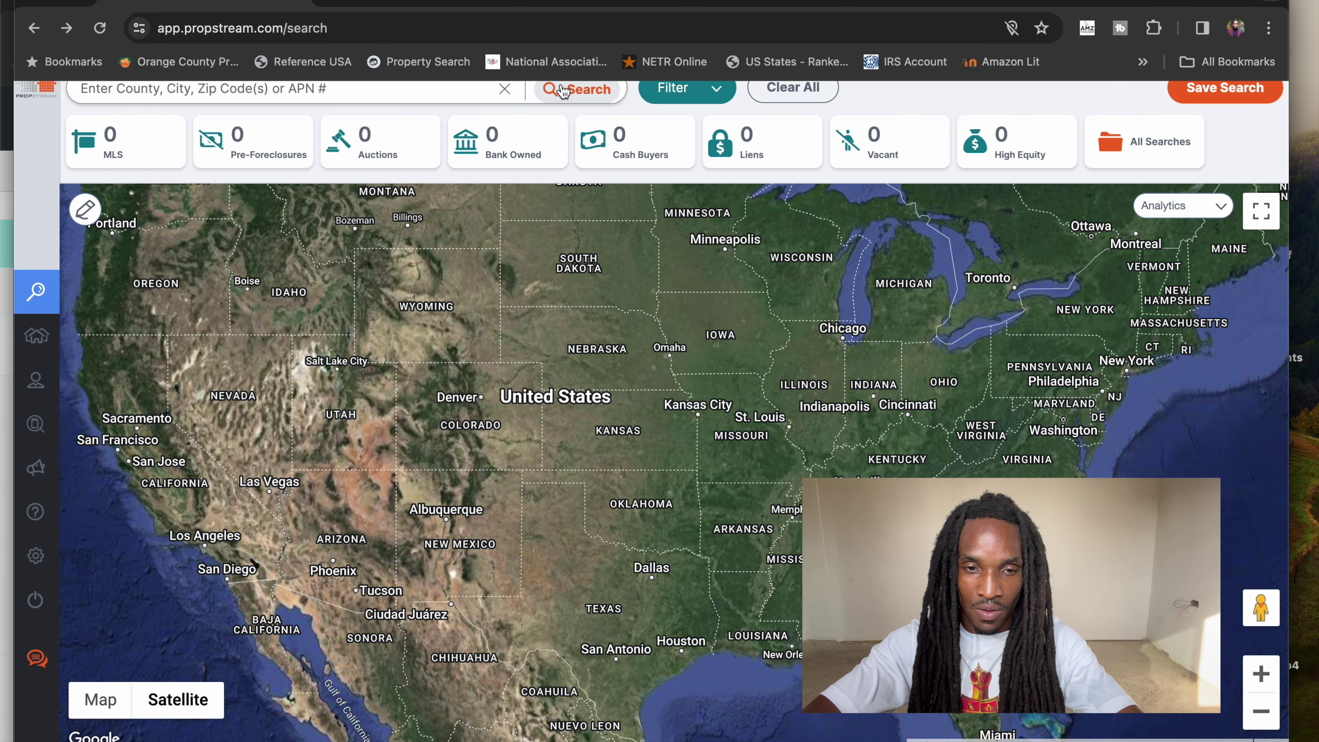
- Run a location search for 33971, FL
click(405, 89)
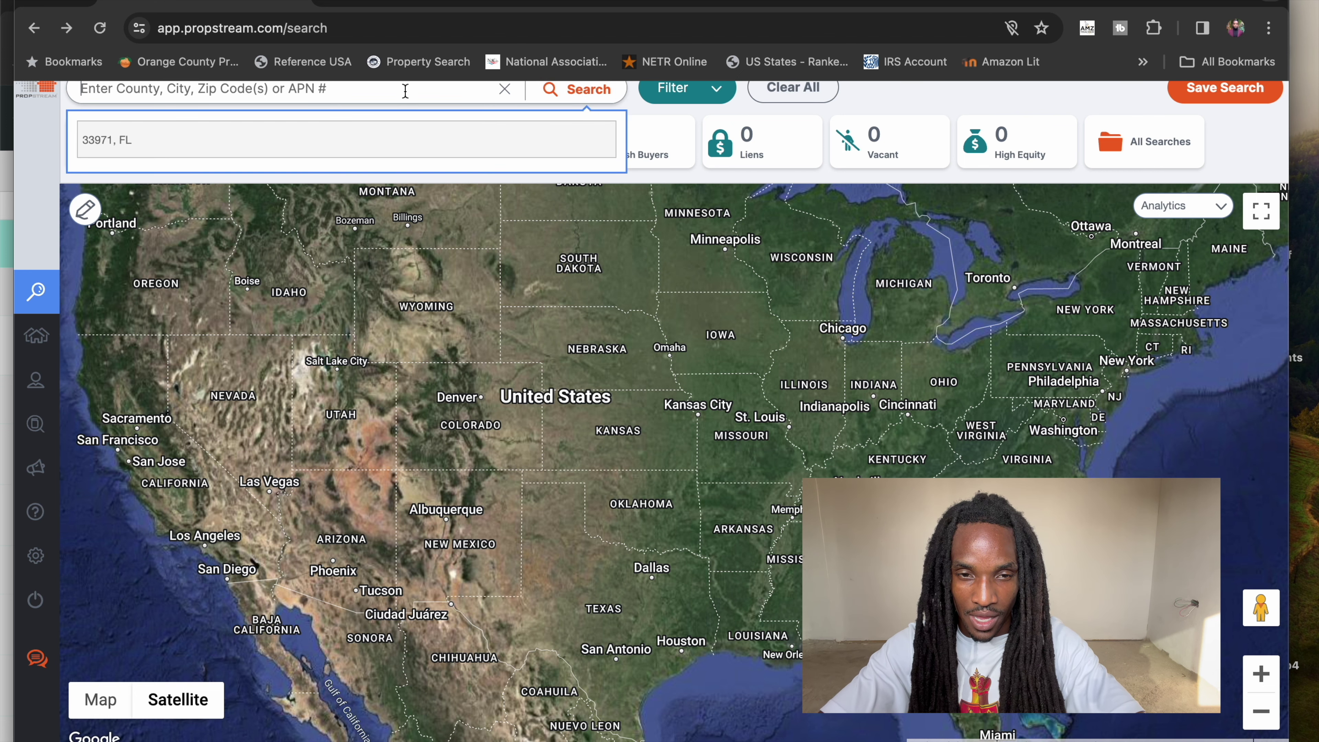
text(v)
key(BackSpace)
text(33971)
key(Return)
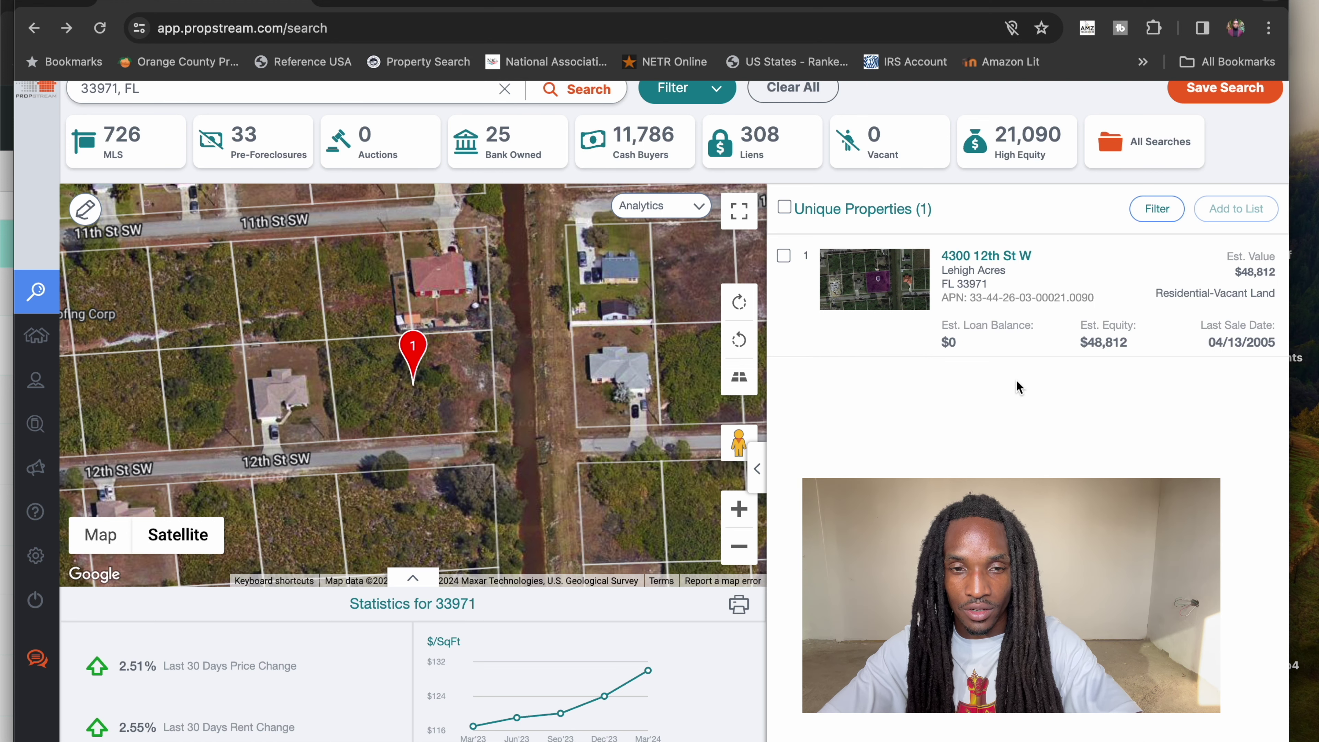
- Replace the location with Lehigh Acres, FL, rerun the search, and bring up the filters
click(162, 94)
key(super+a)
scroll(216, 86, up, 1)
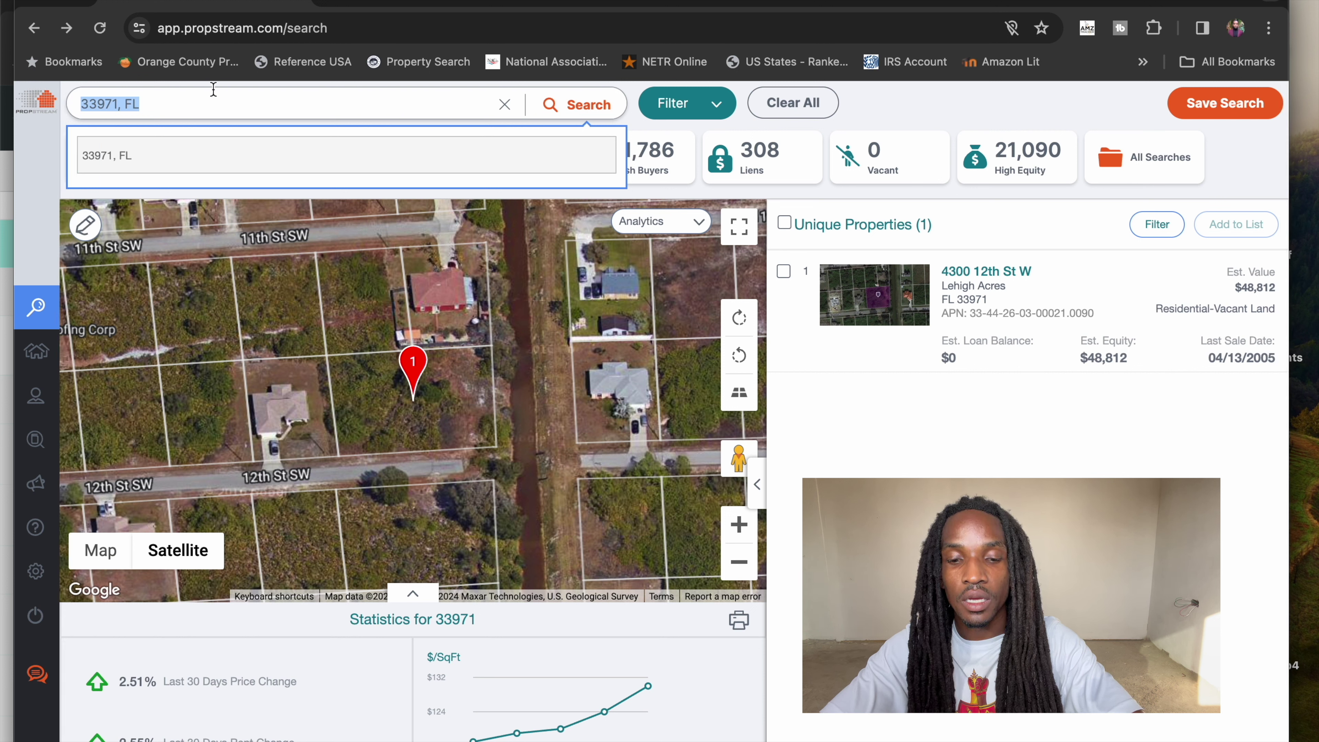
text(lehigh acres)
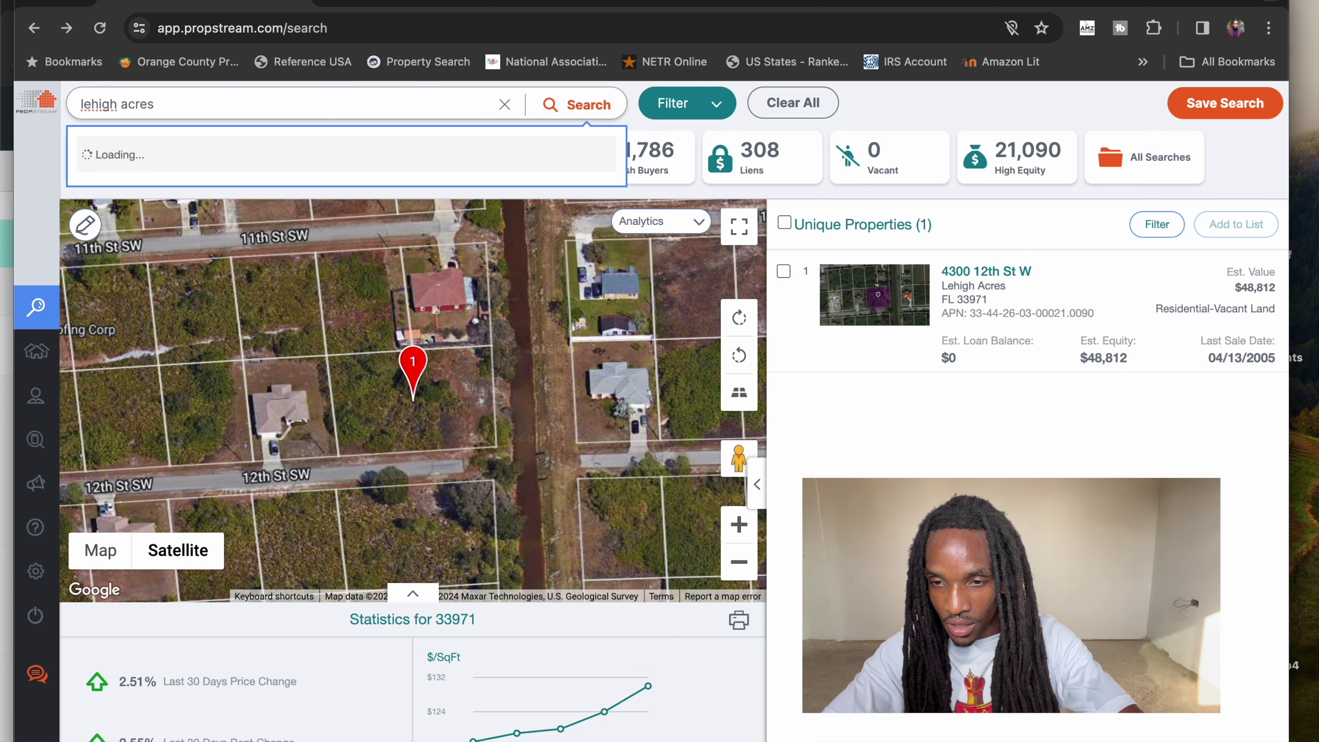
key(Return)
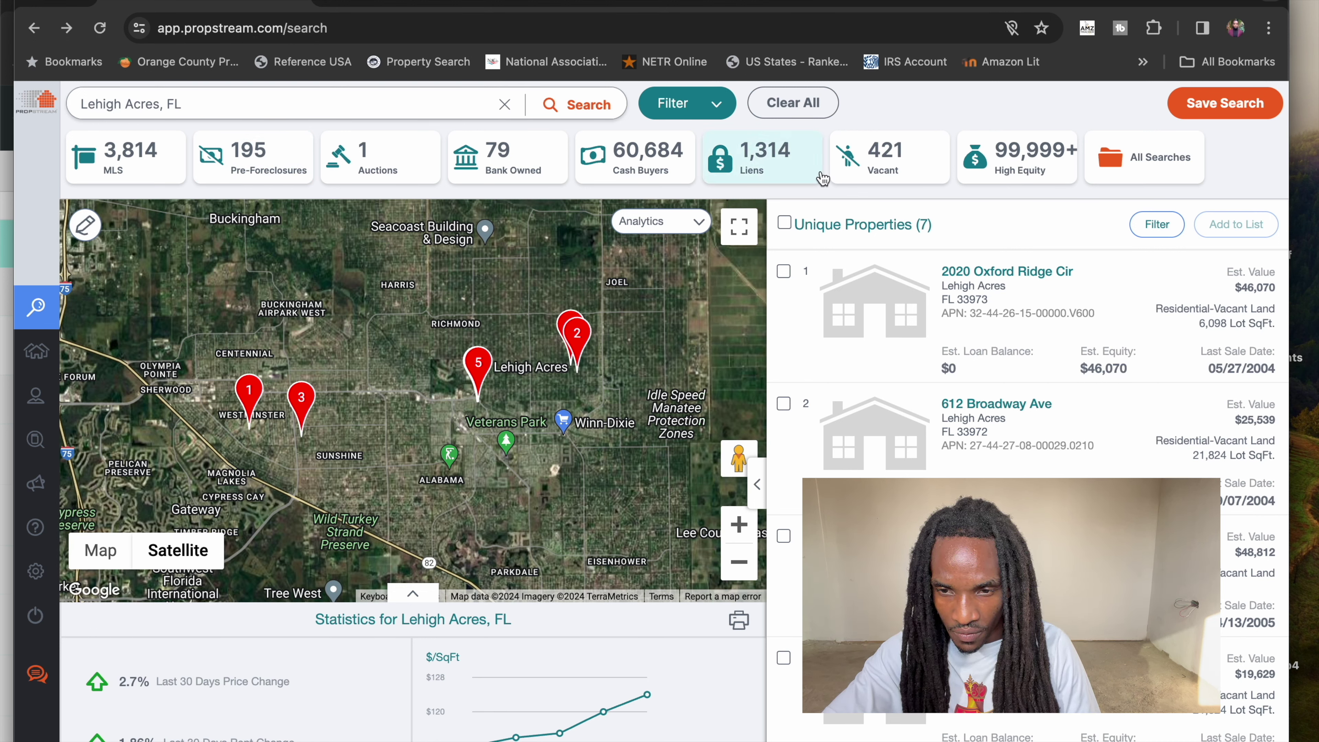
click(722, 118)
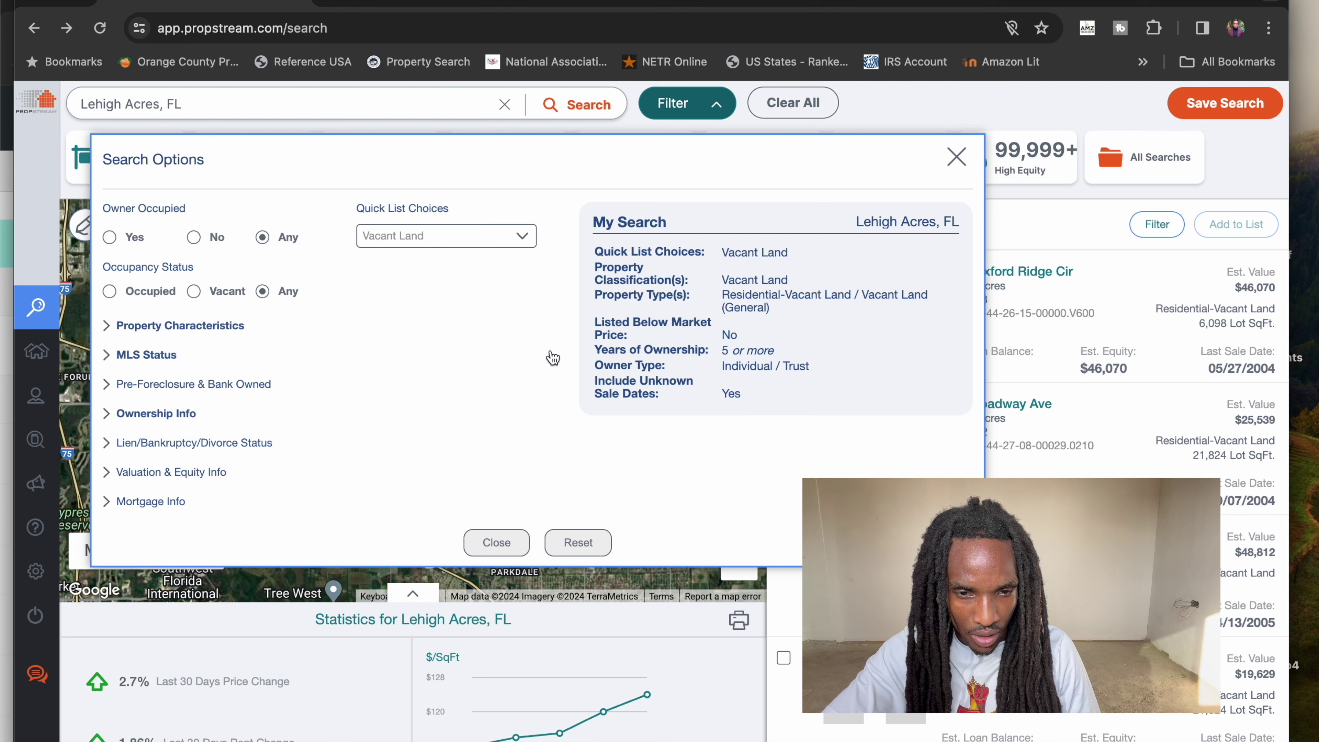
- Set MLS Status On Market to No and Listed Below Market Price to Any, then view results
click(153, 331)
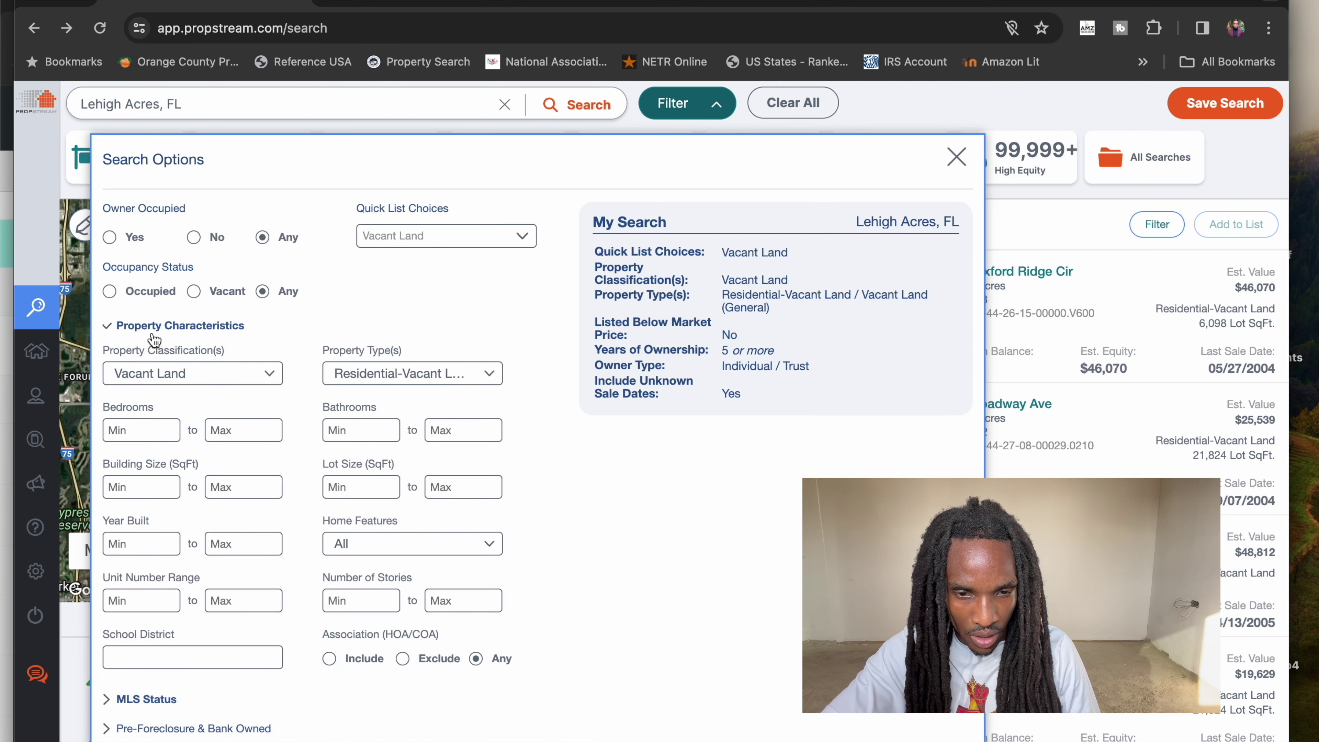
click(153, 331)
click(148, 356)
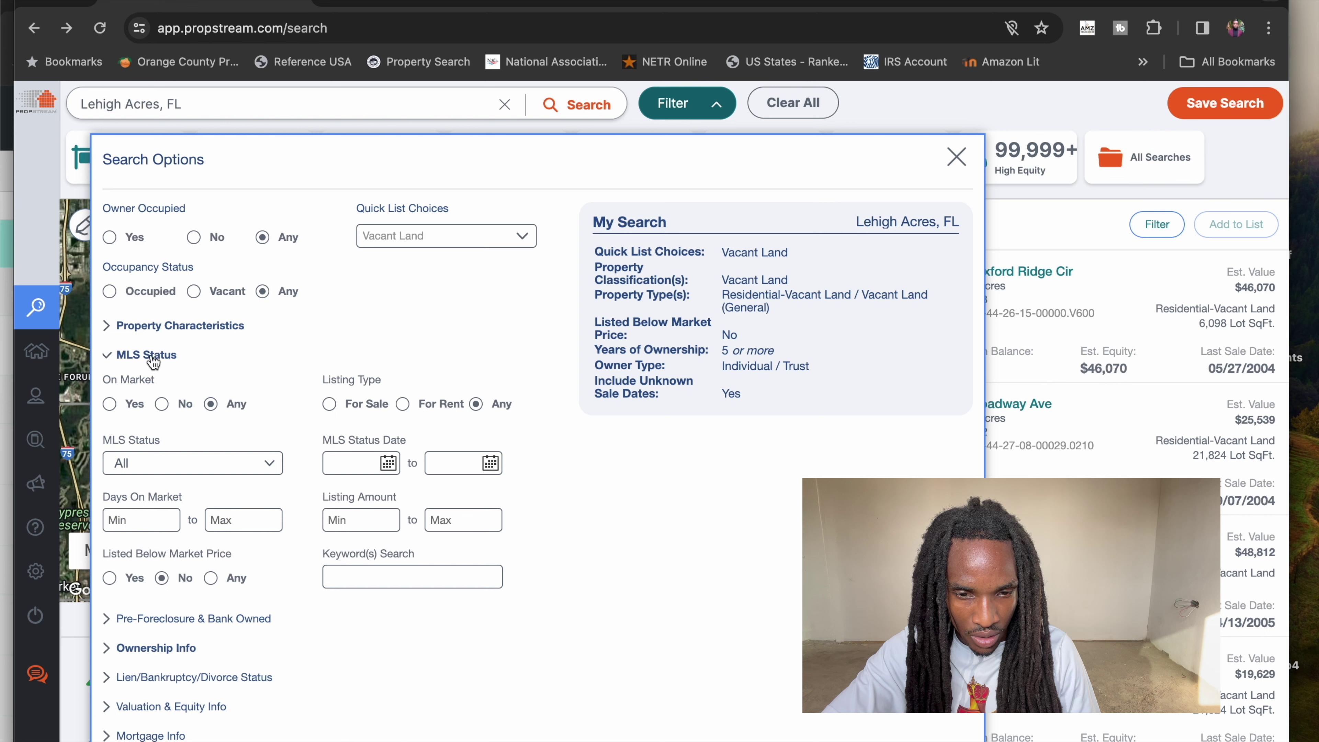
click(161, 404)
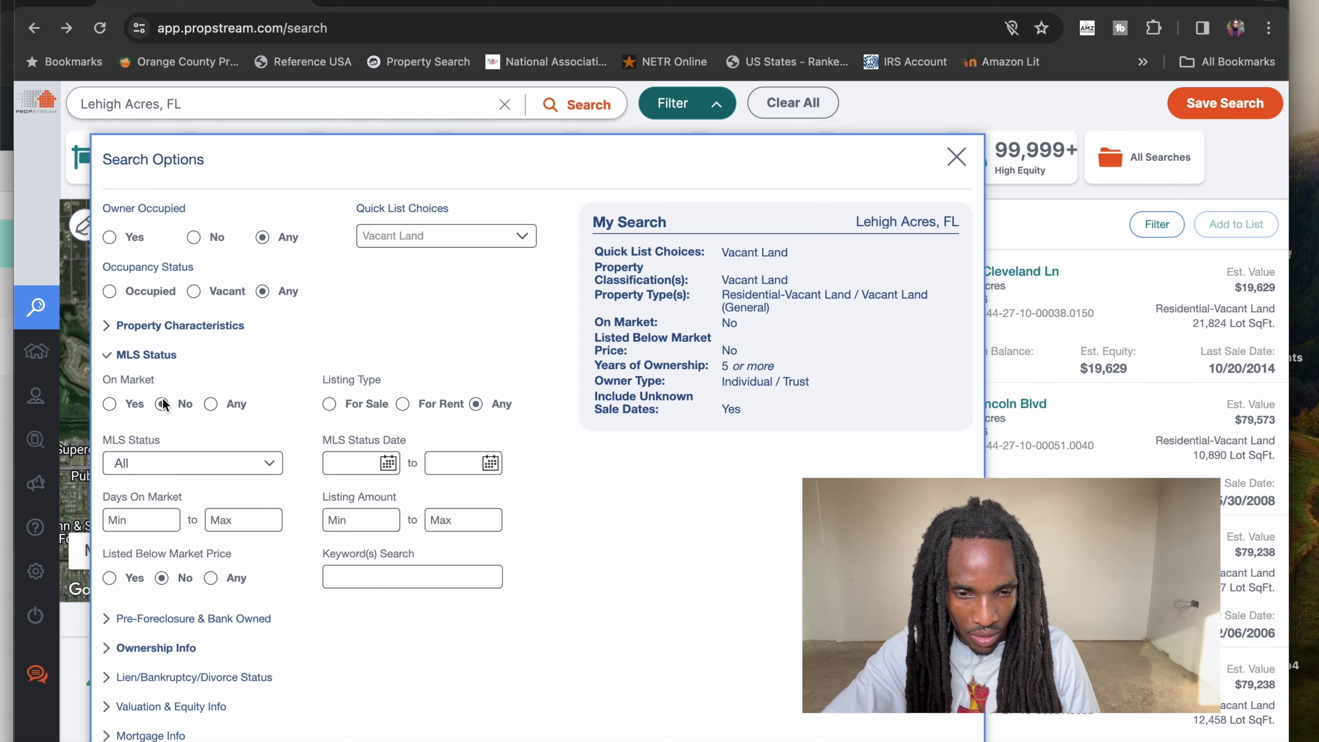
click(210, 578)
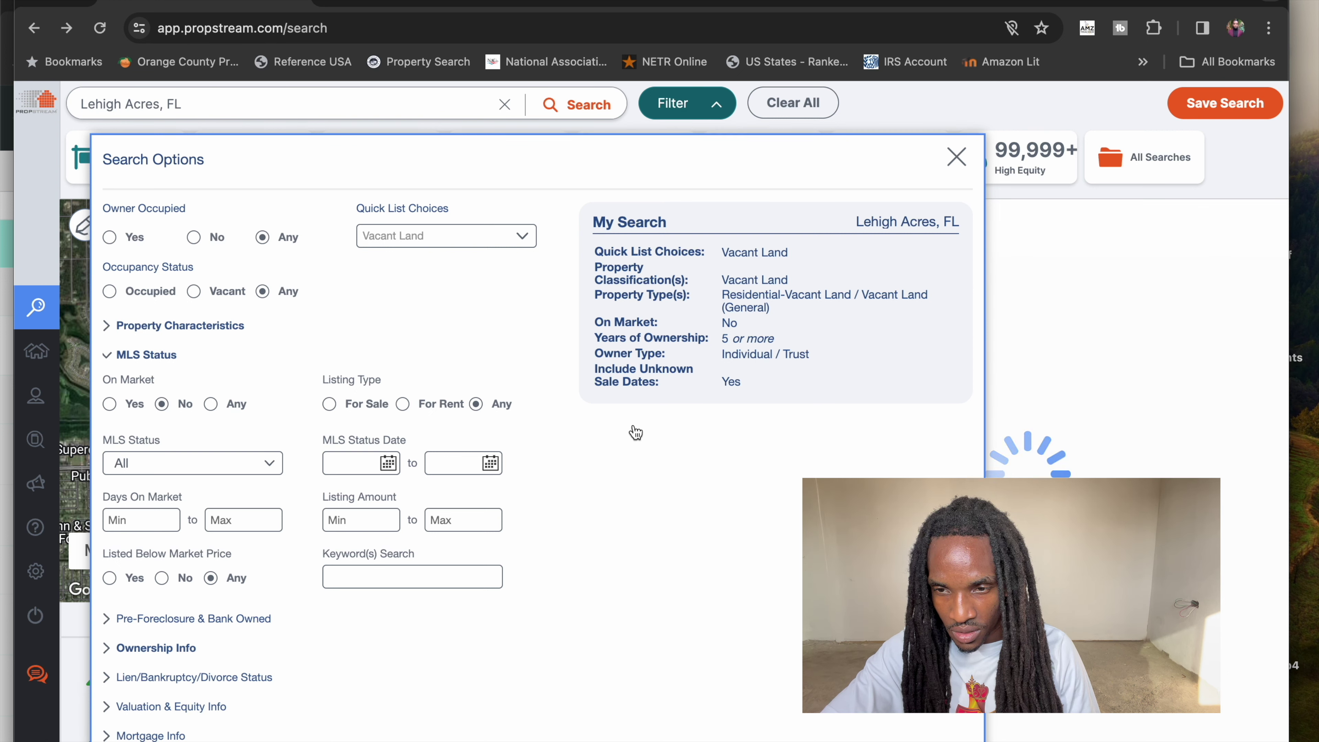
click(956, 157)
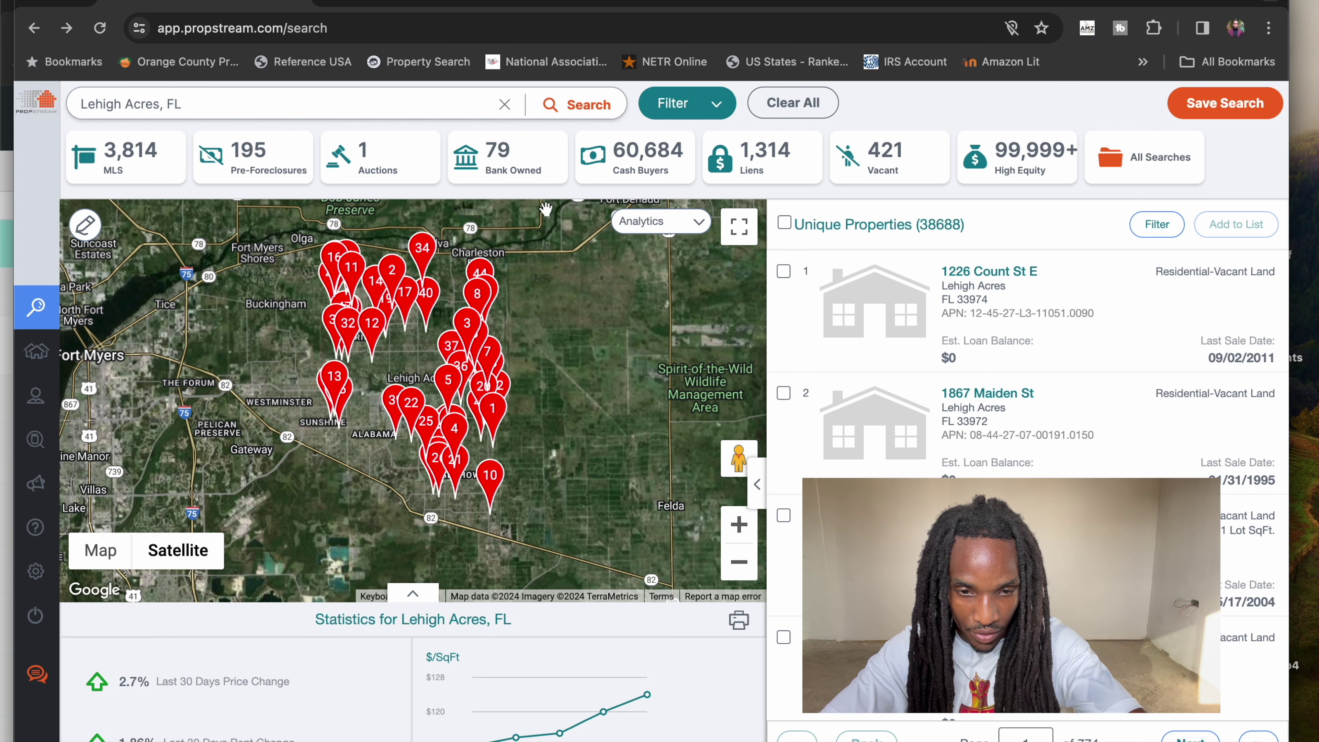
- Add the Has Active Lien quick target status and select all 96 resulting properties
click(671, 108)
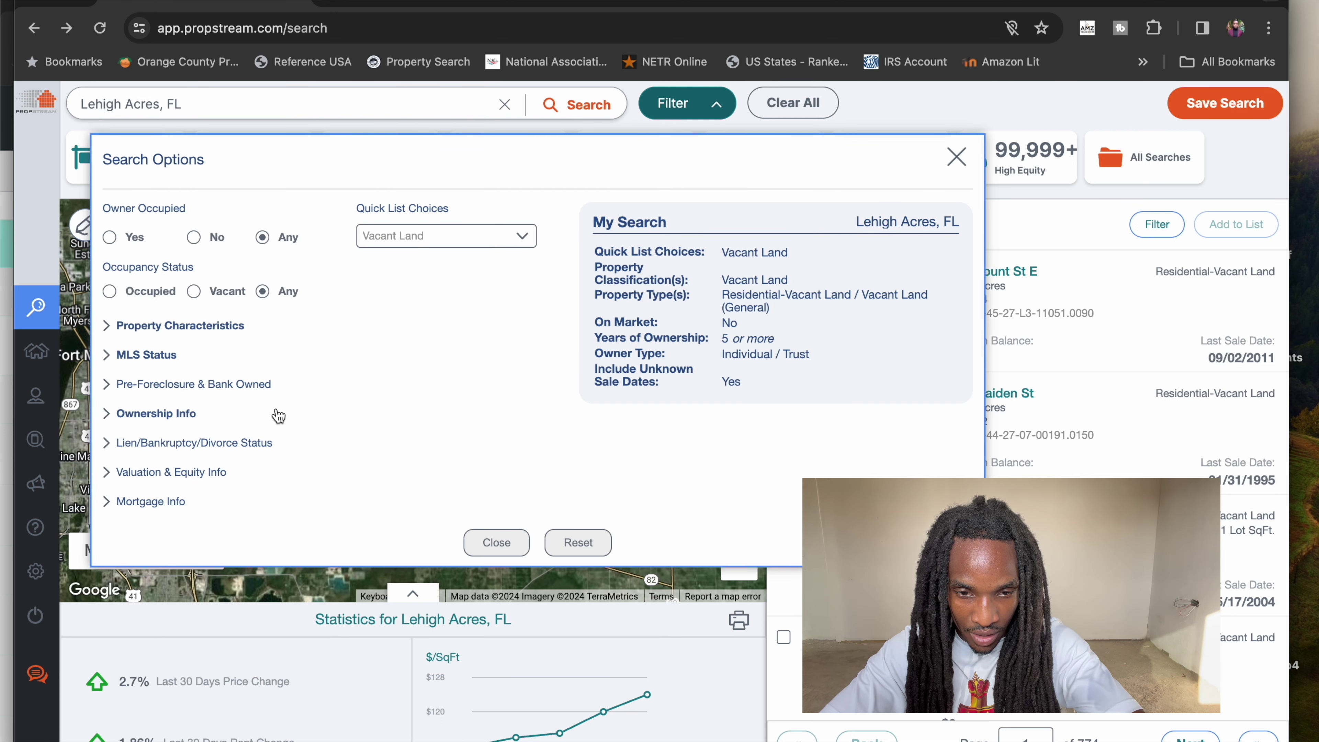
click(129, 446)
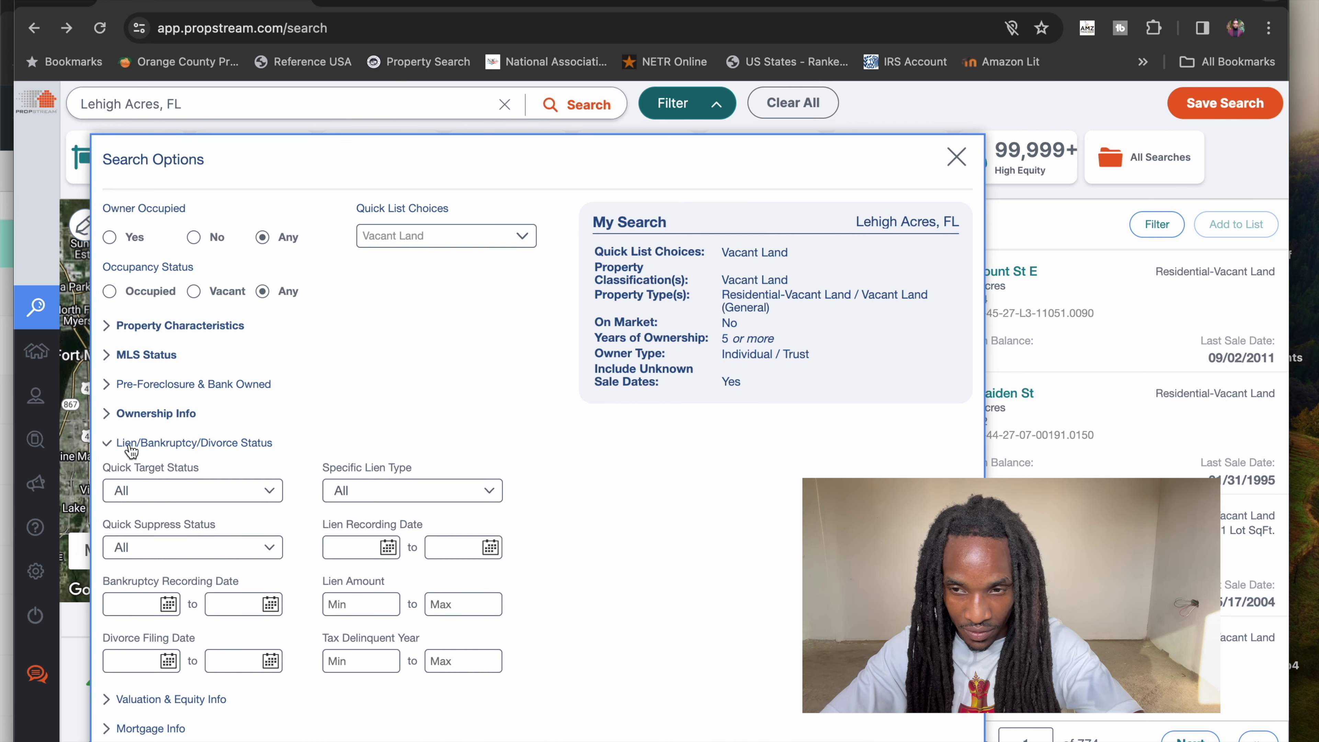
click(182, 491)
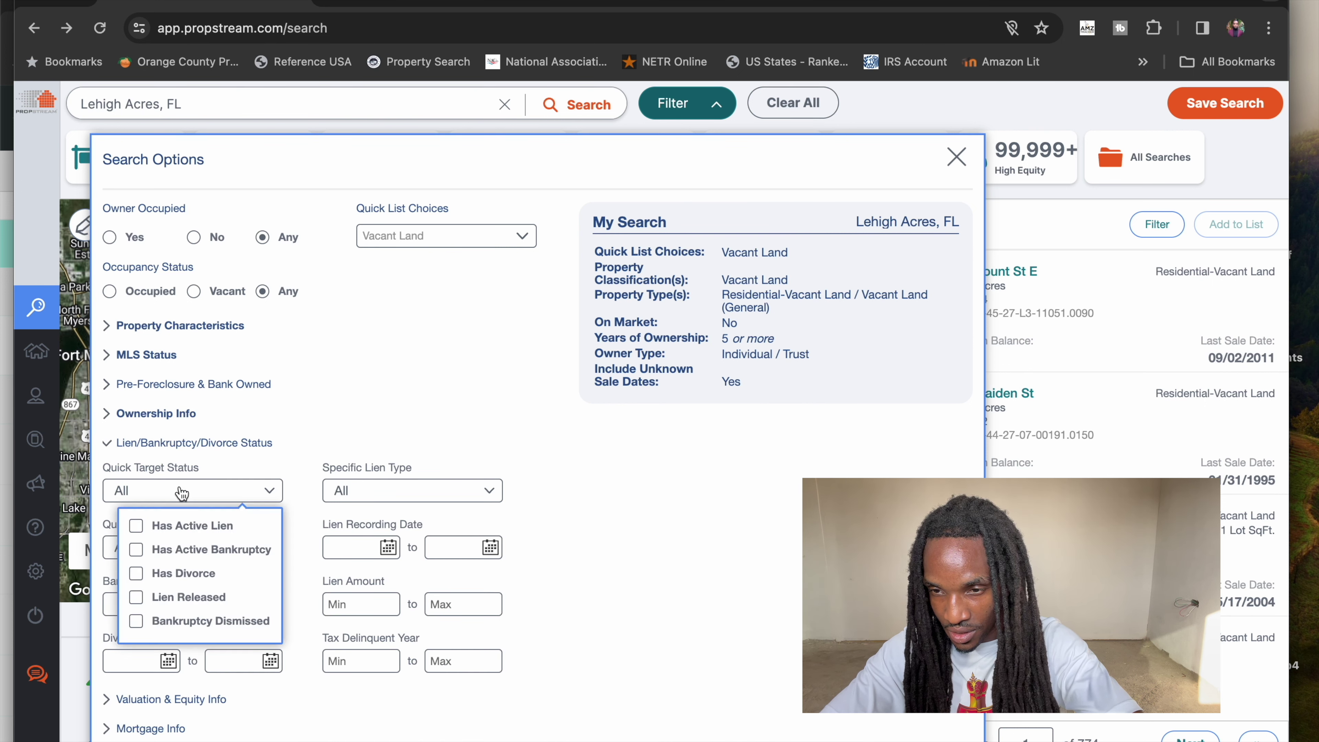
click(171, 527)
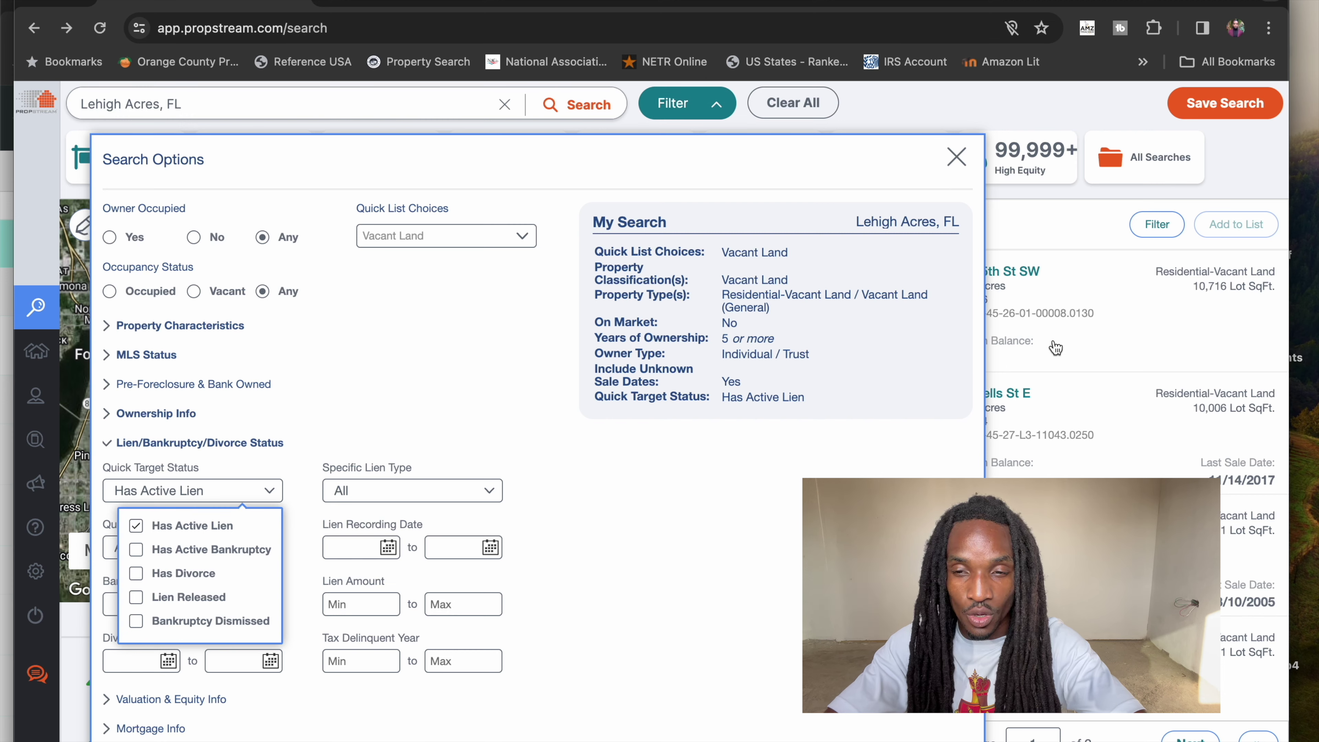
click(1088, 289)
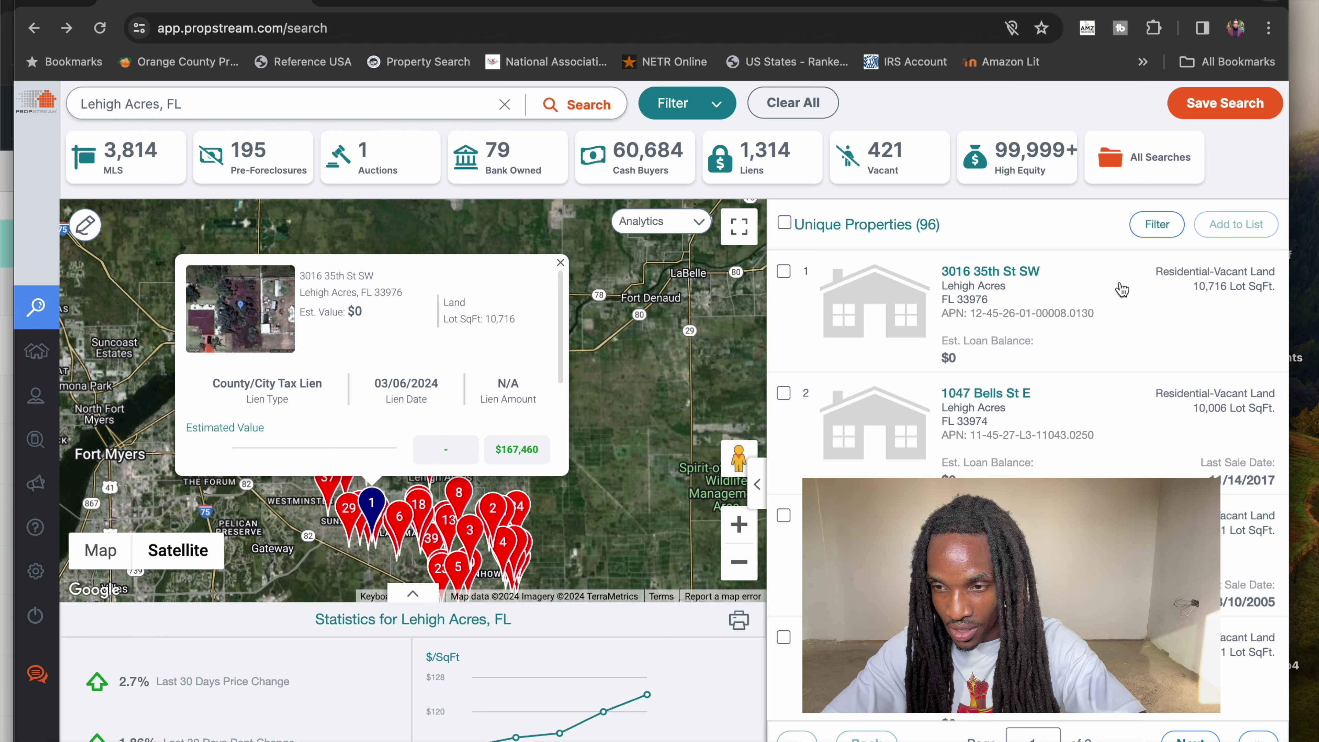
click(786, 224)
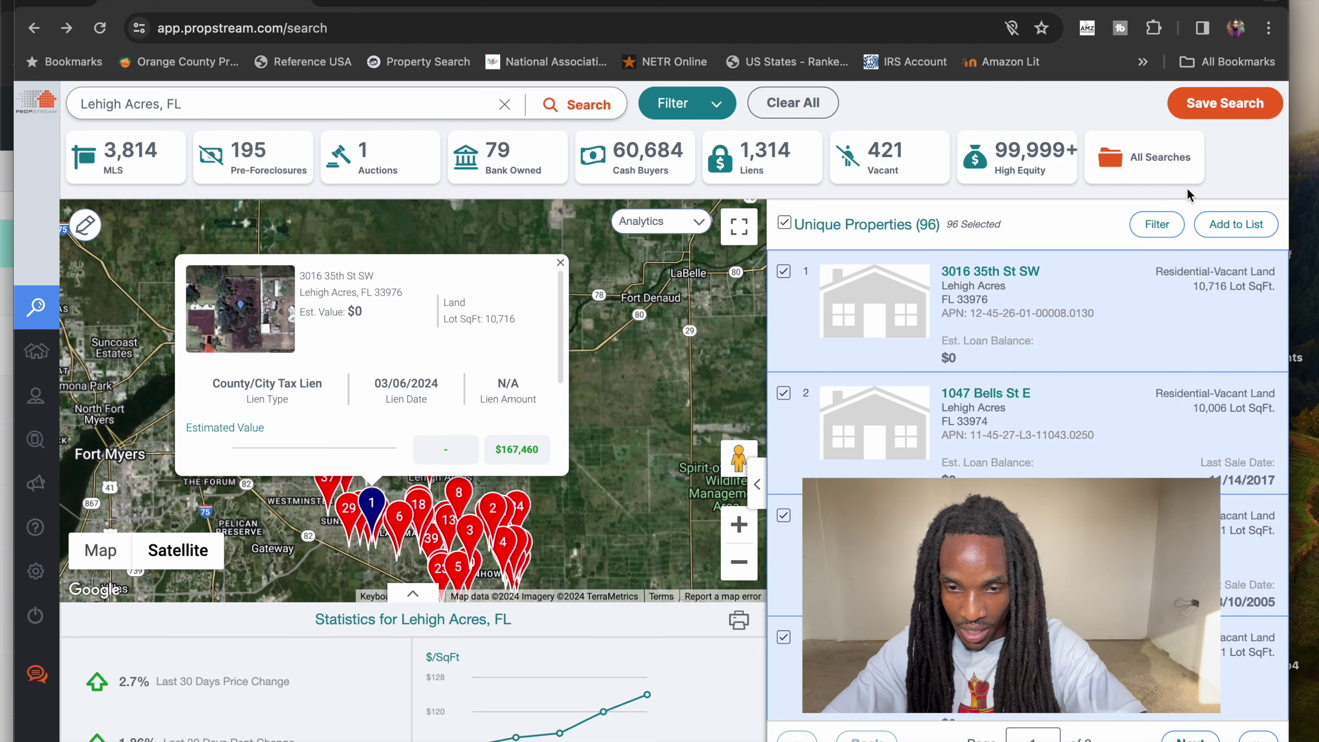
click(1216, 224)
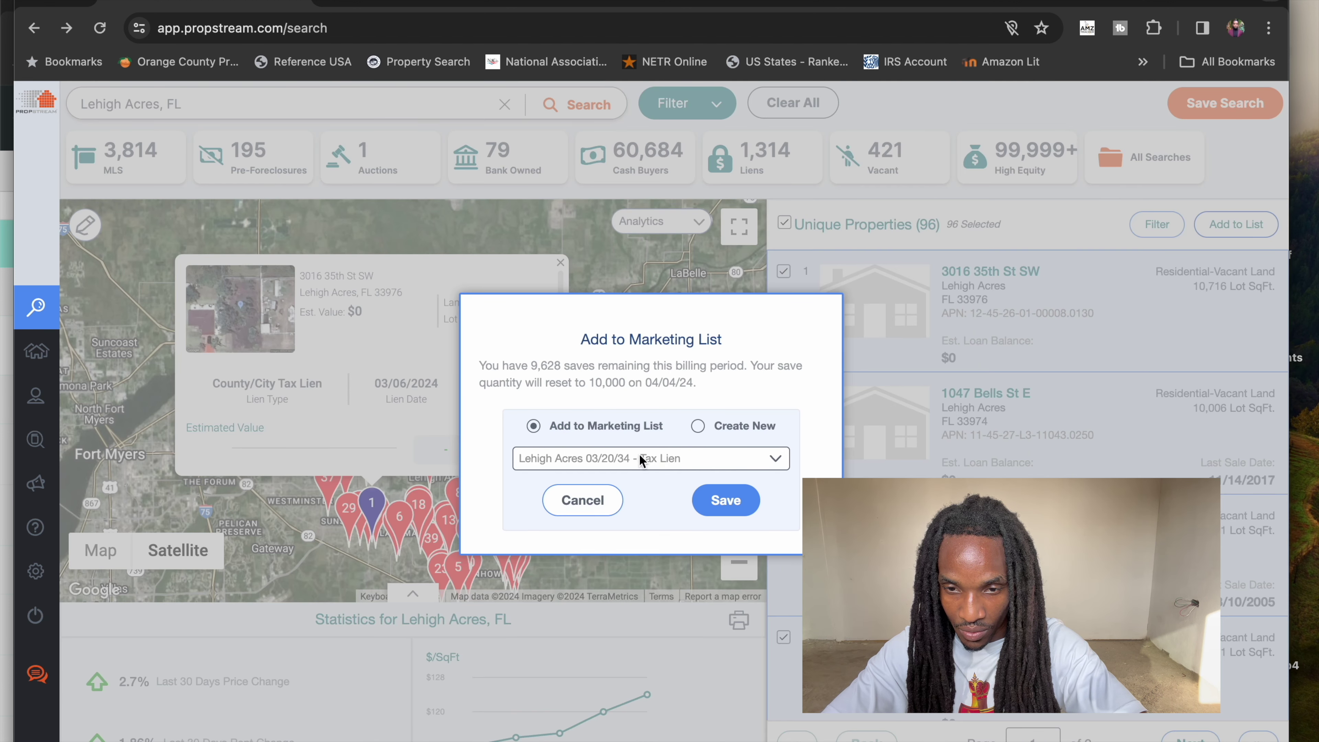
click(661, 460)
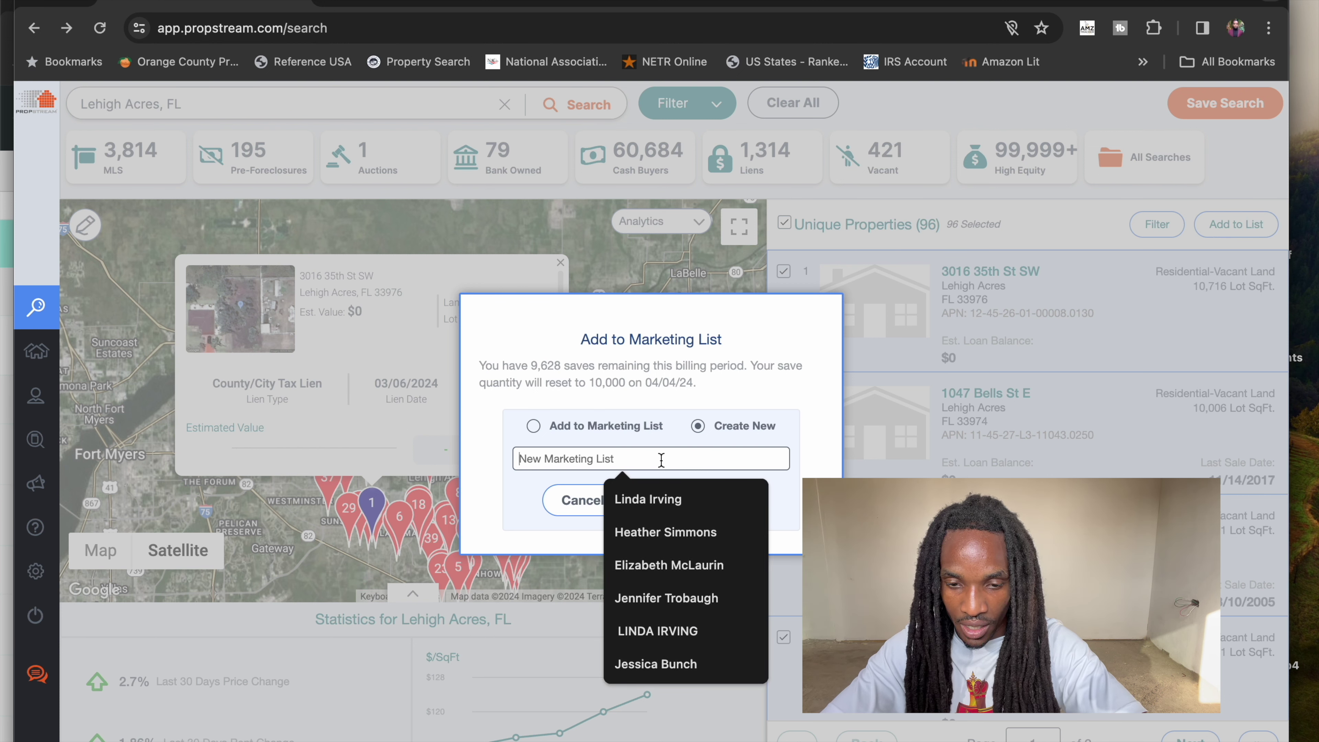
text(Lehigh Acre)
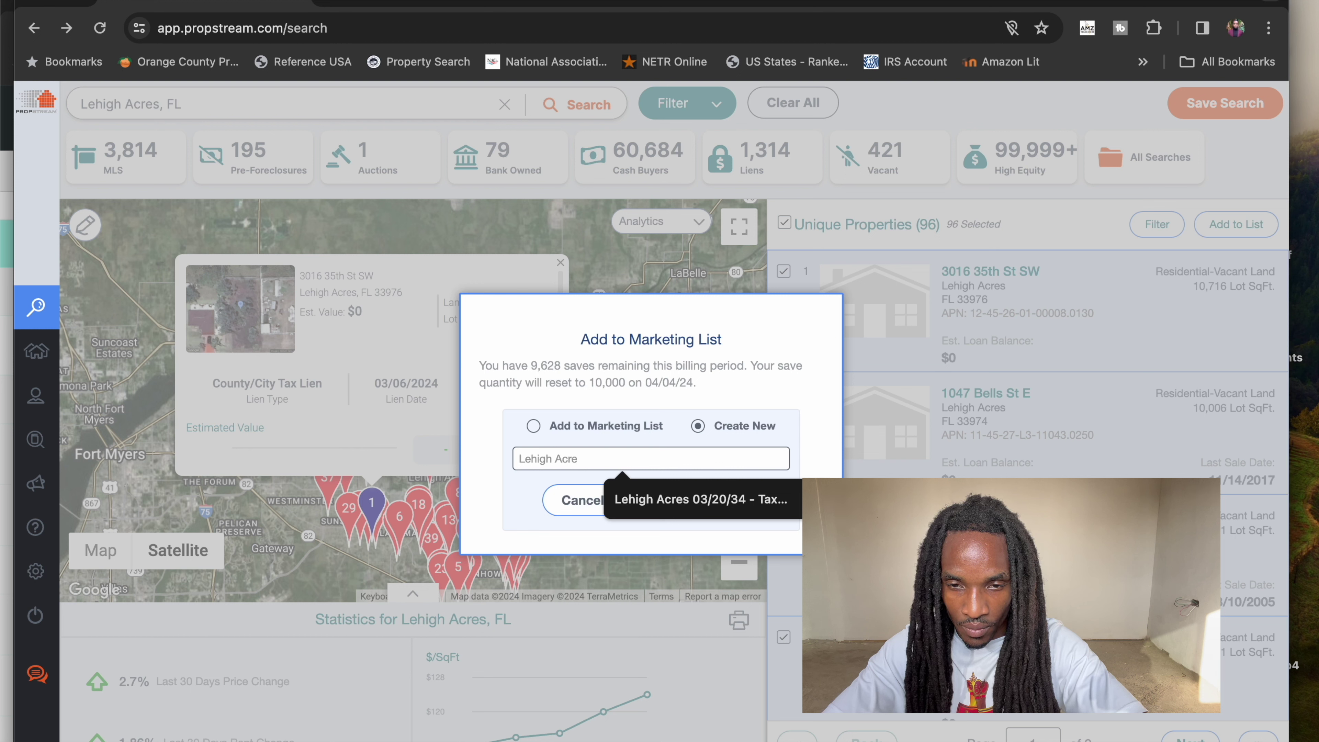
text(s-)
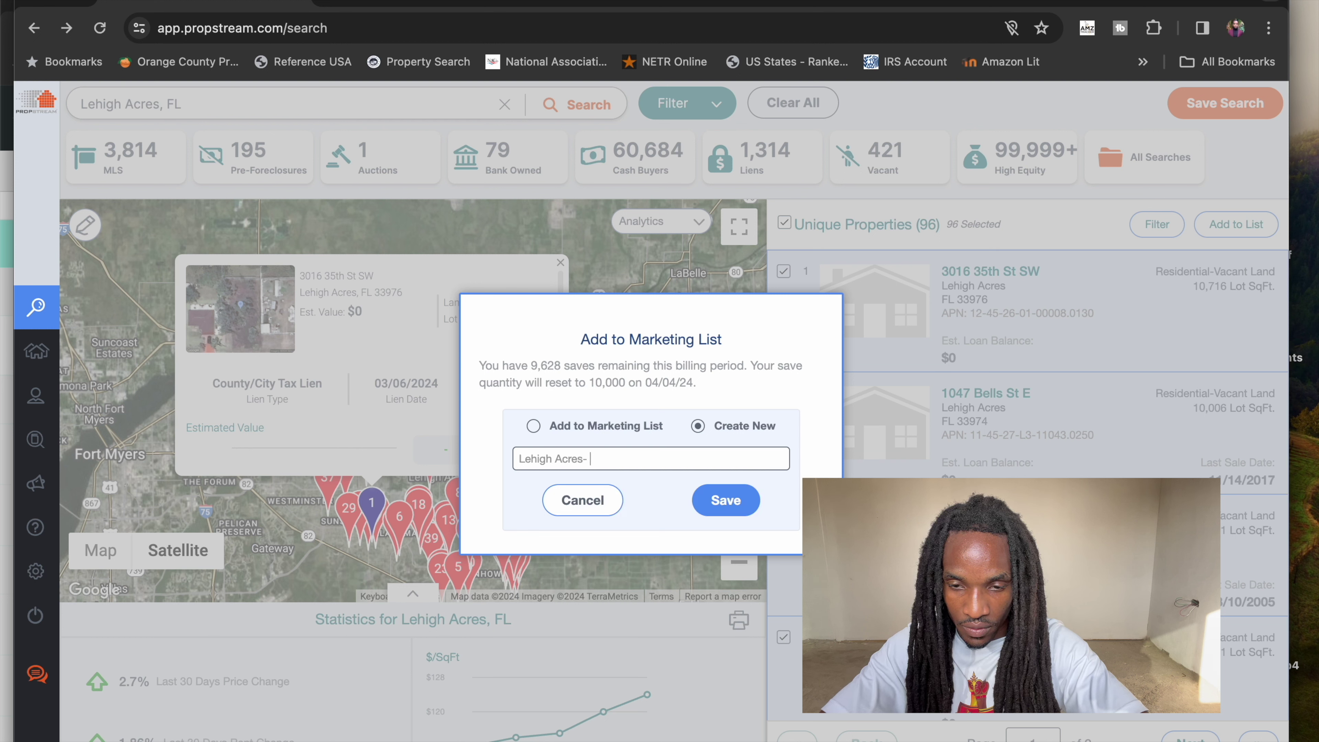
text( Active Liens)
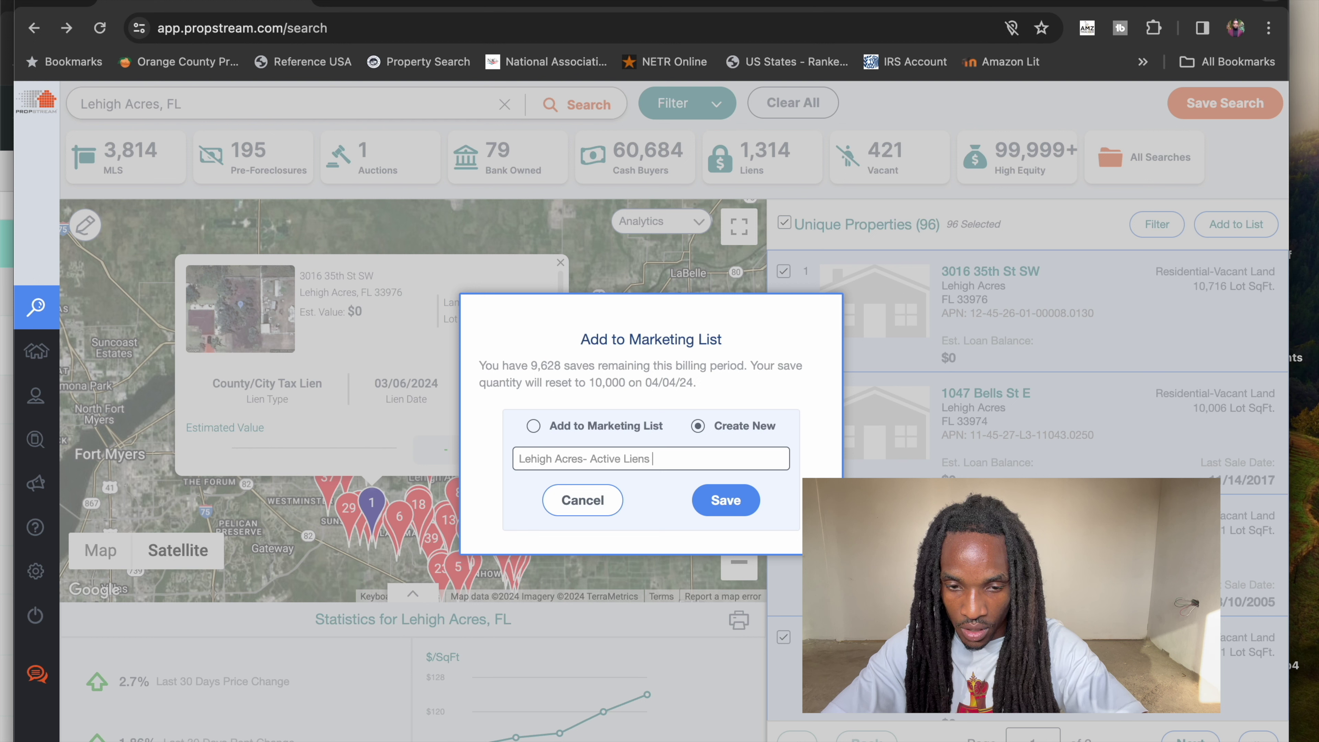
text( March)
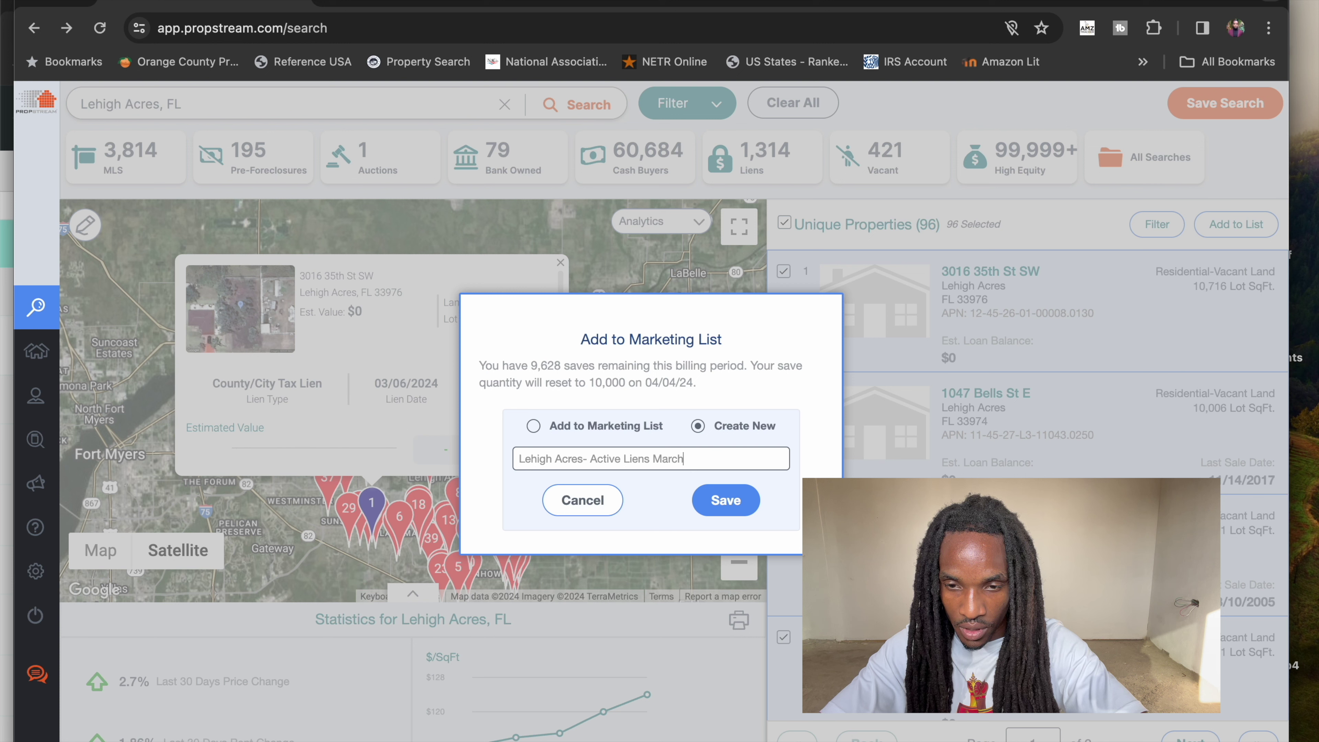
text( 24t)
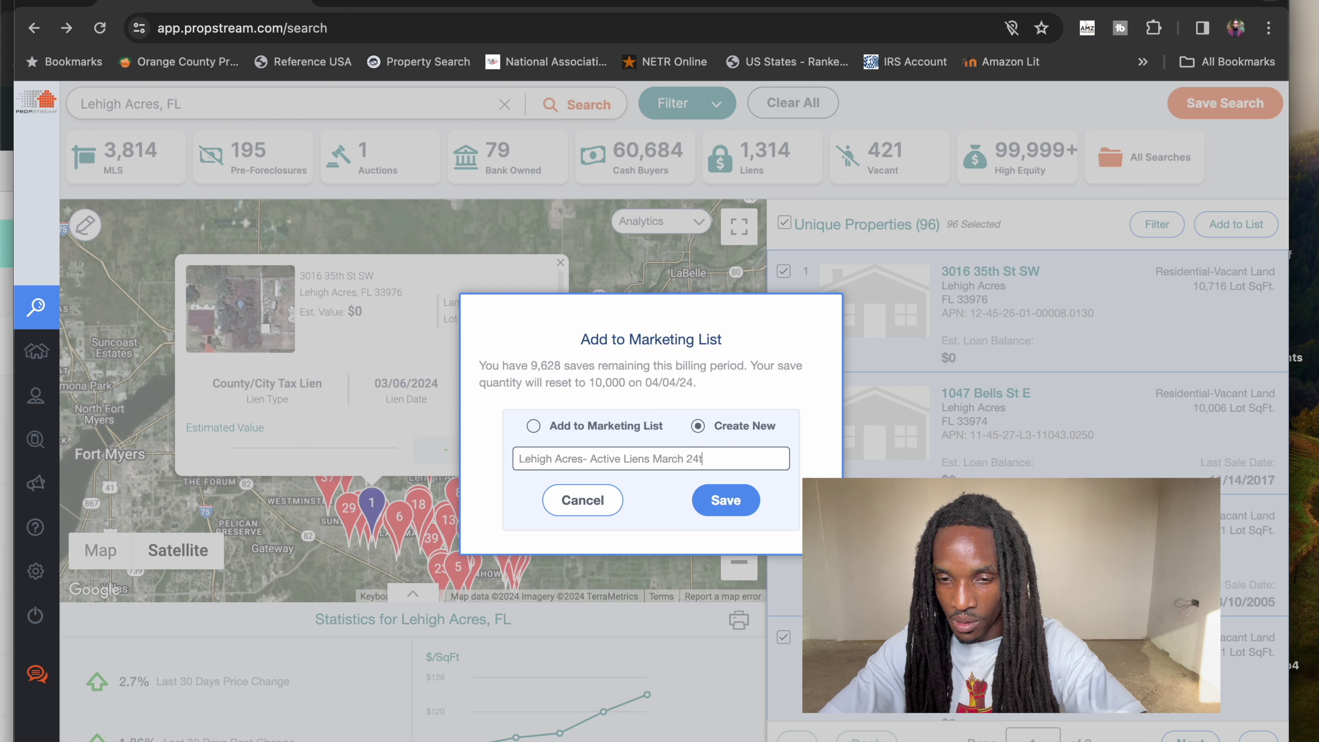
text(h)
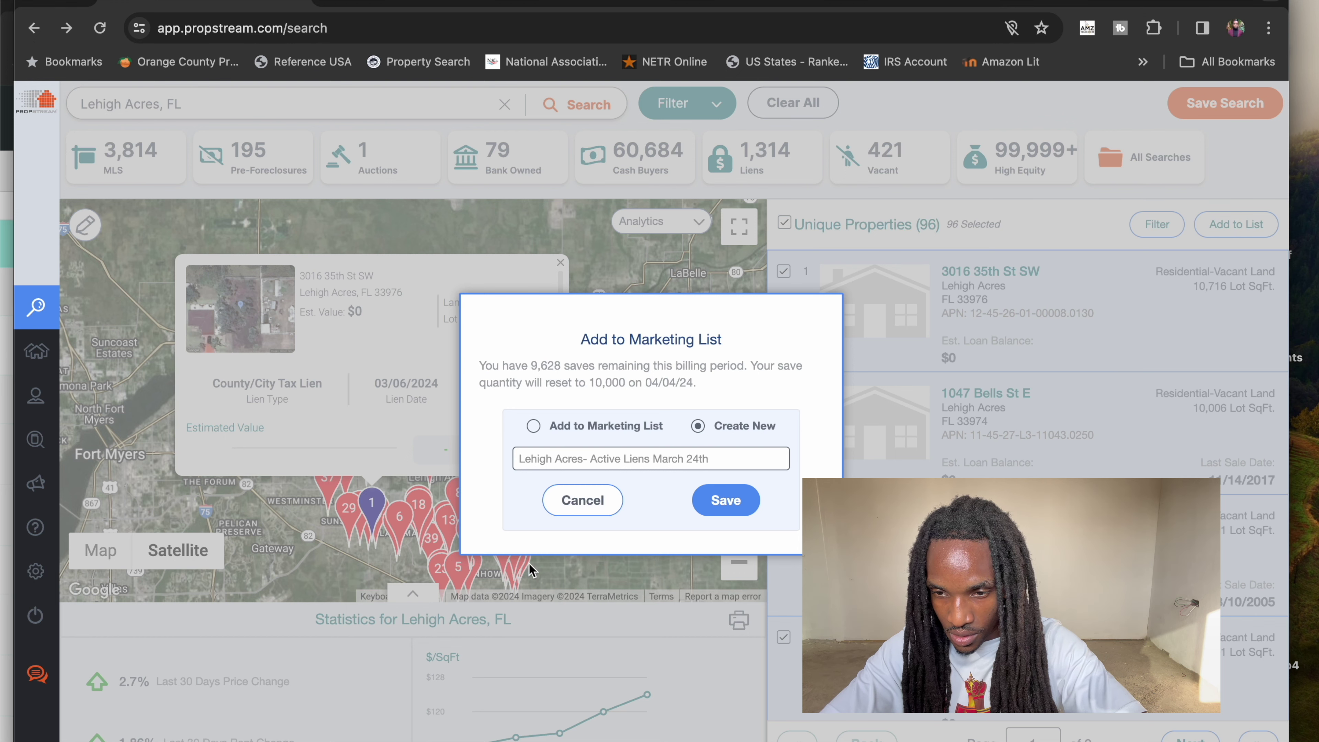
click(596, 503)
scroll(1008, 358, down, 4)
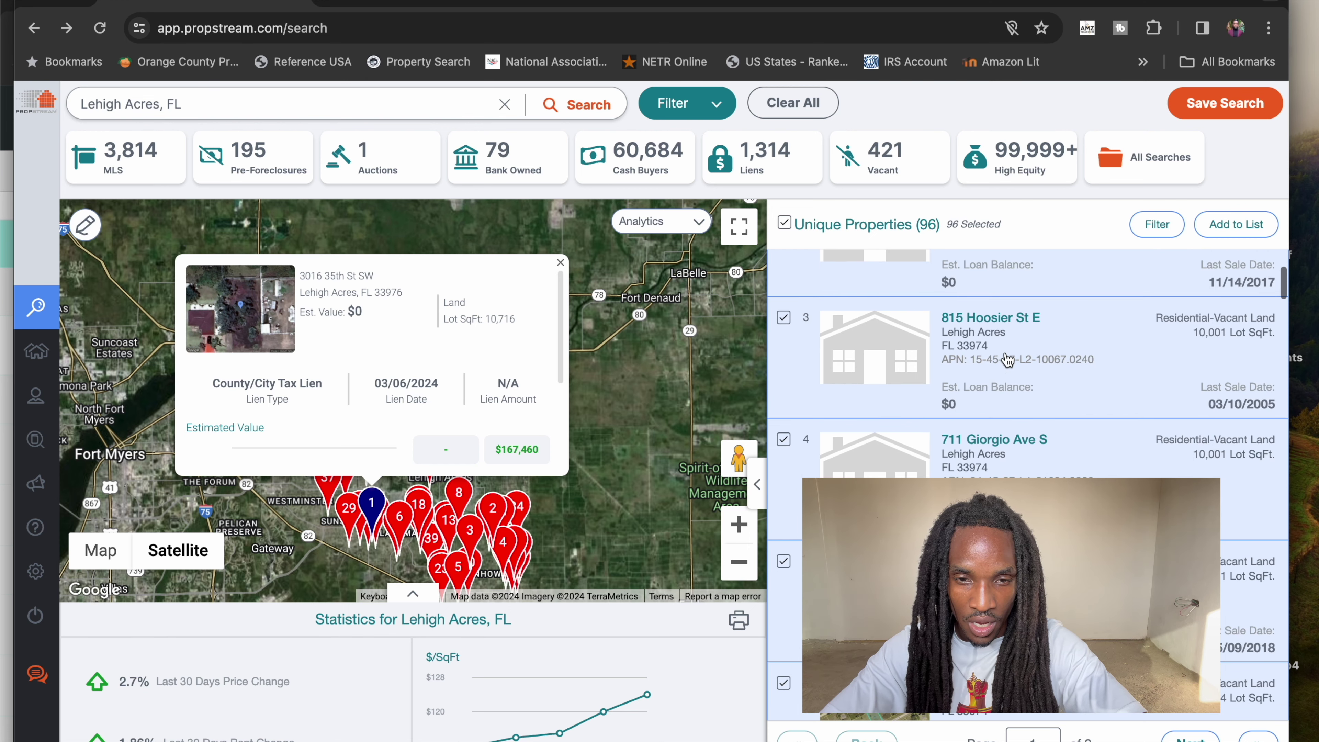
click(1013, 319)
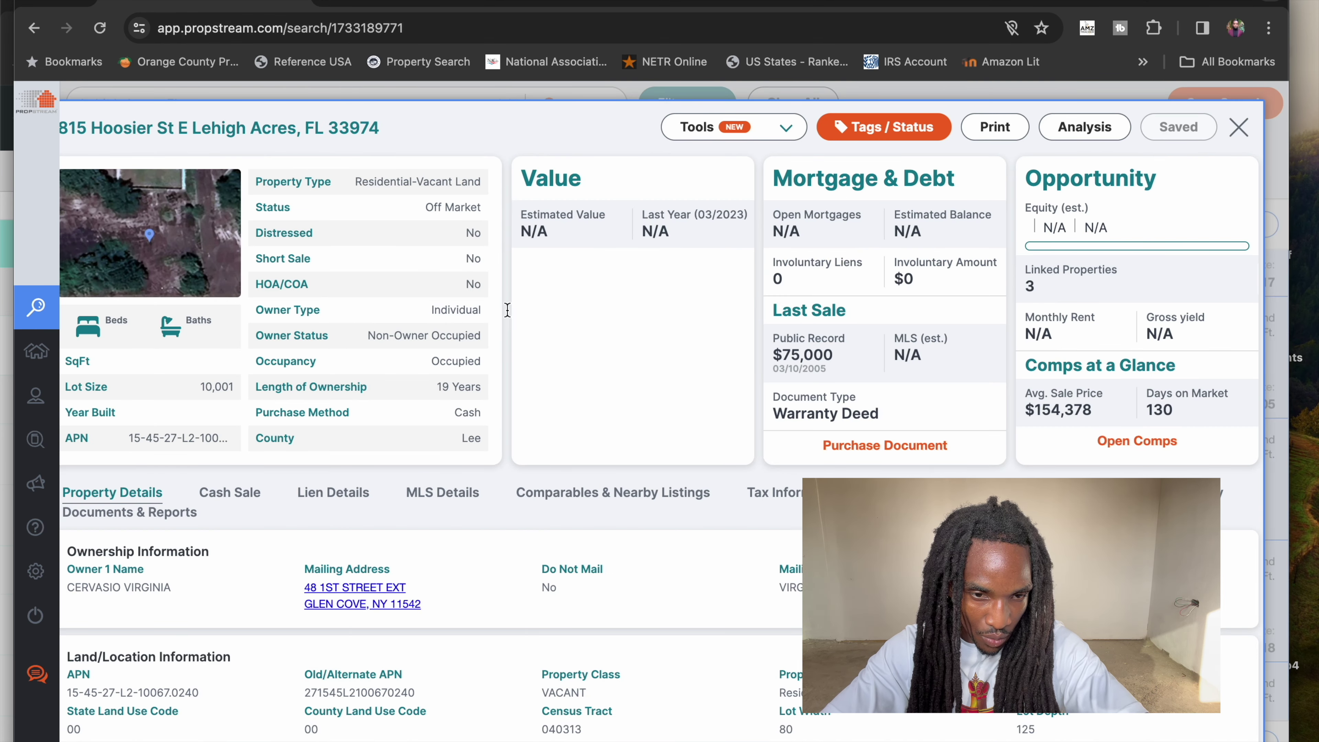
click(1239, 128)
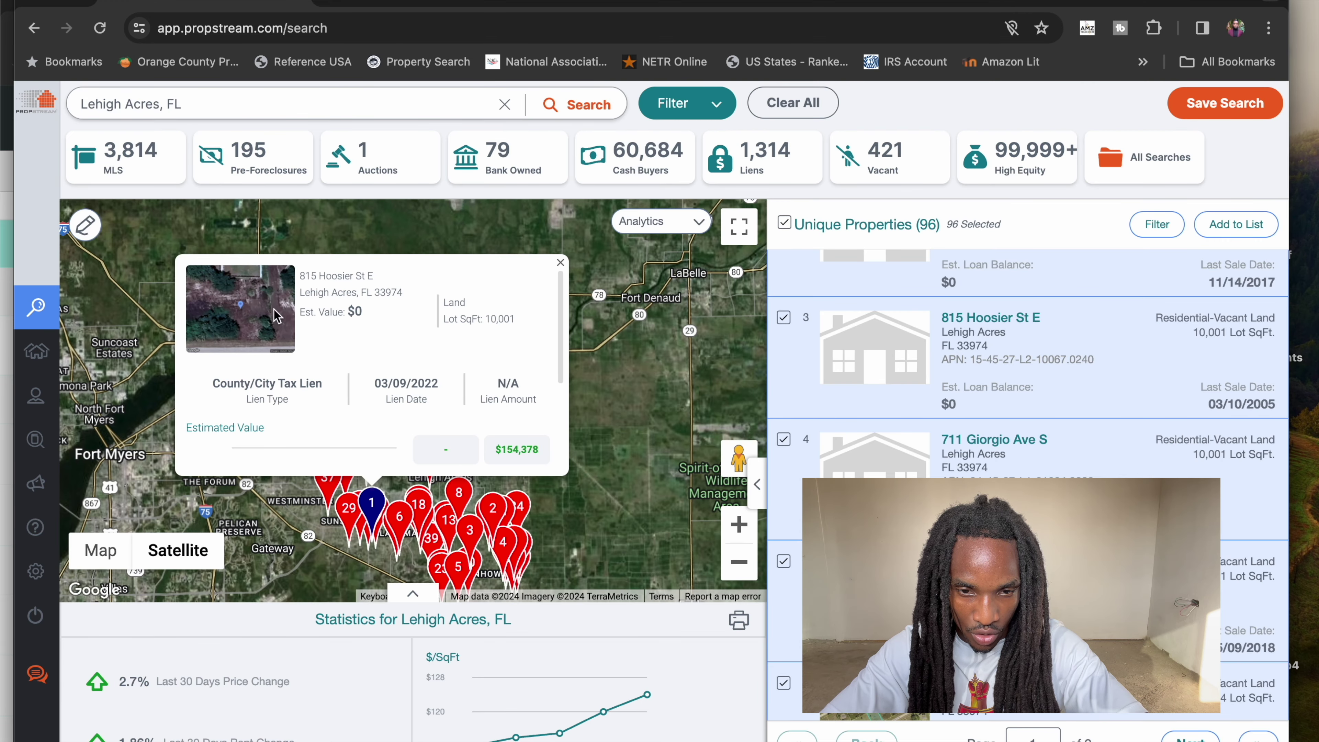
mouse_move(106, 370)
click(51, 363)
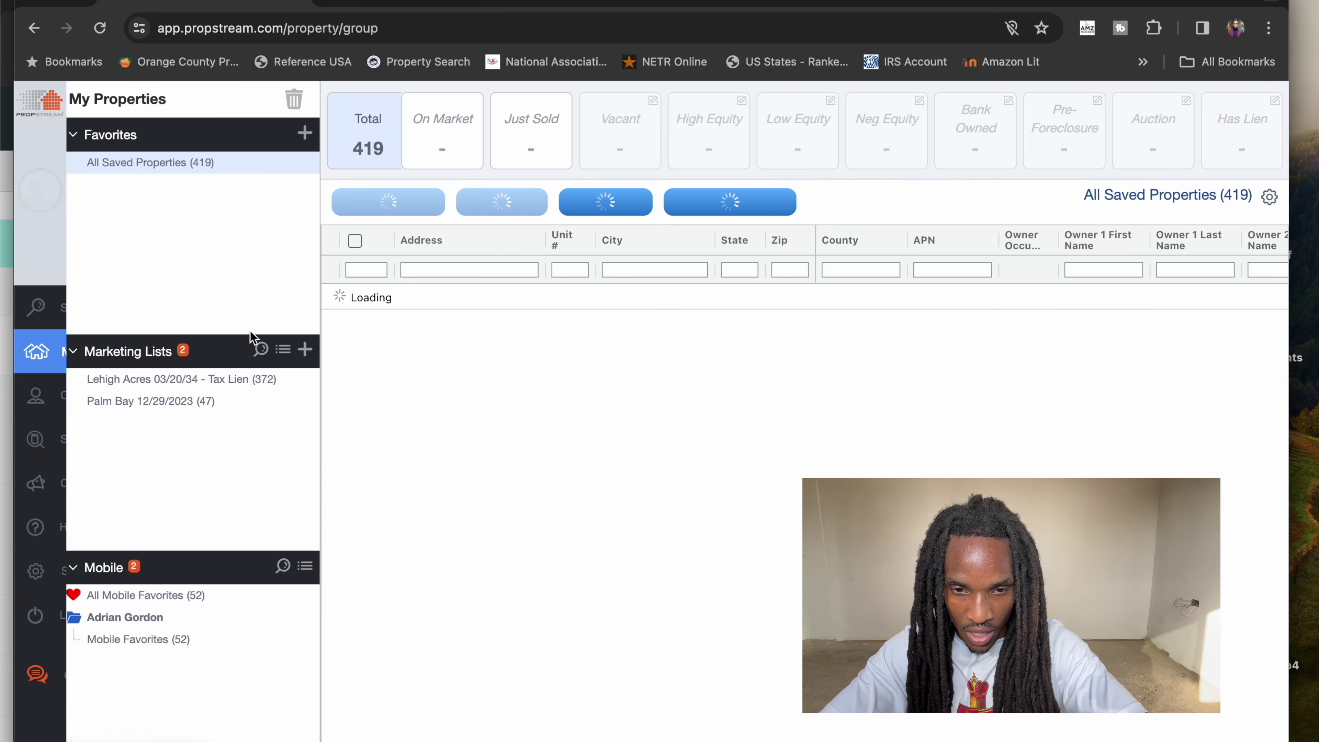
- Open the 'Lehigh Acres 03/20/34 - Tax Lien' list, collapse Mobile, and select all 372 properties
click(265, 385)
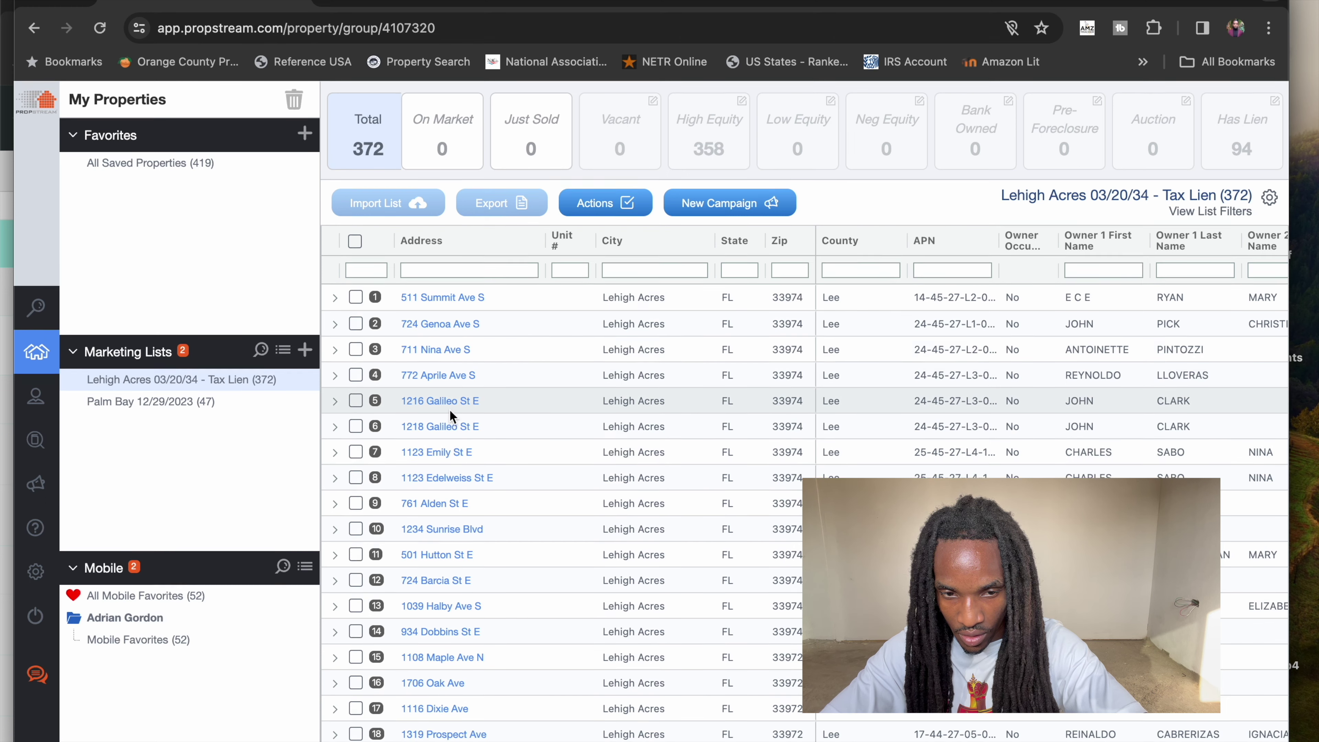
click(70, 578)
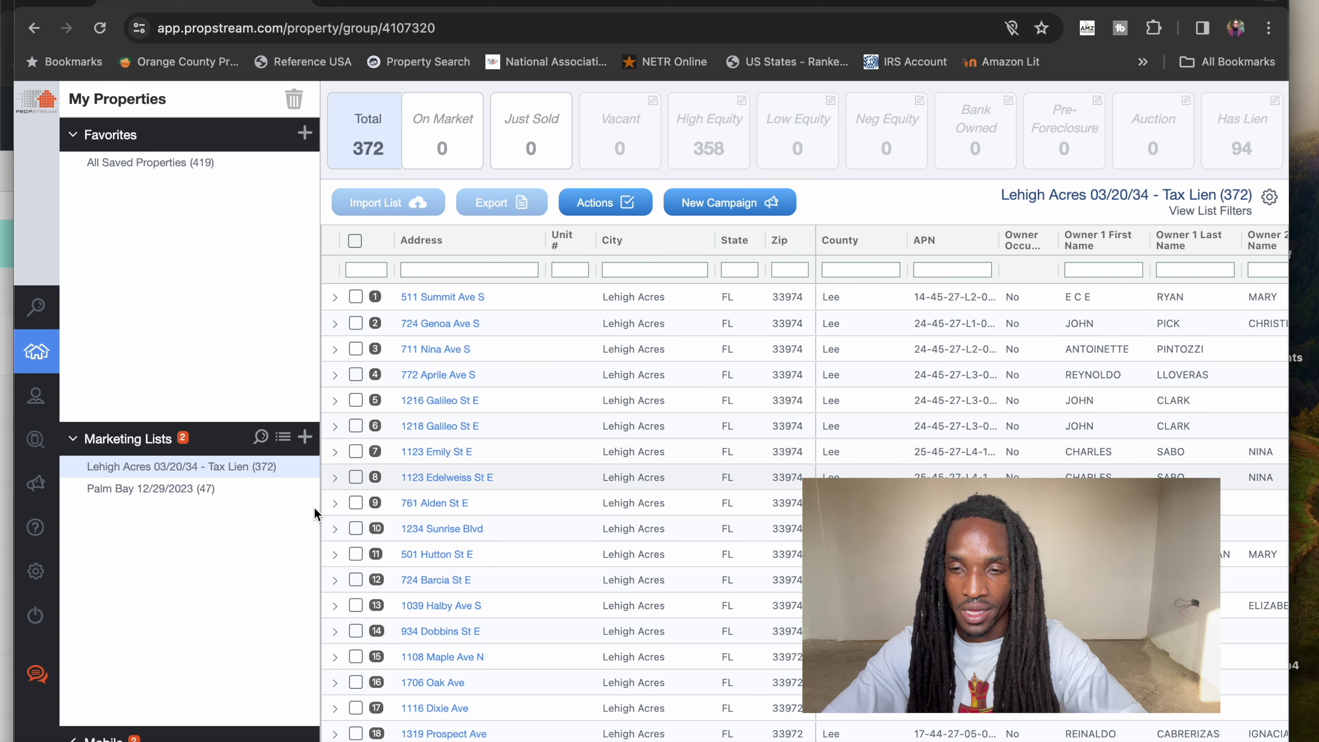
mouse_move(1104, 134)
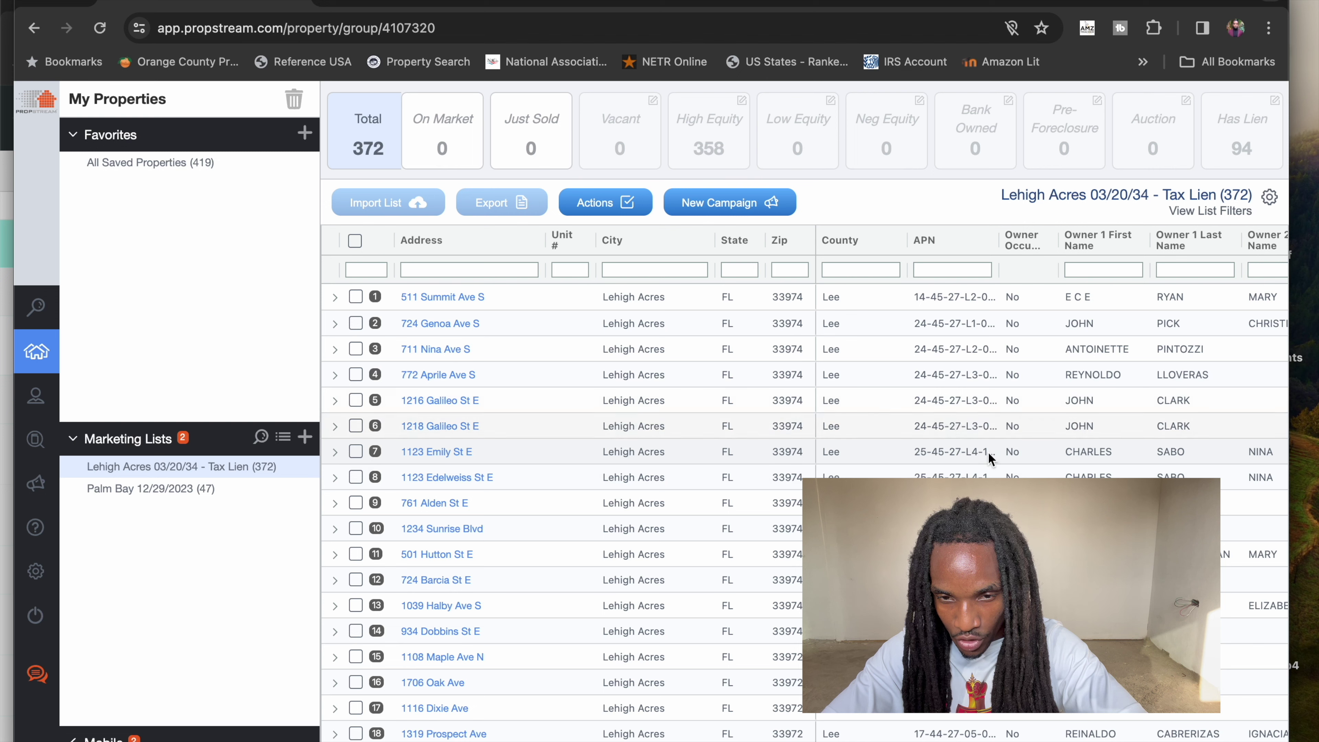
scroll(644, 358, down, 10)
scroll(644, 358, up, 10)
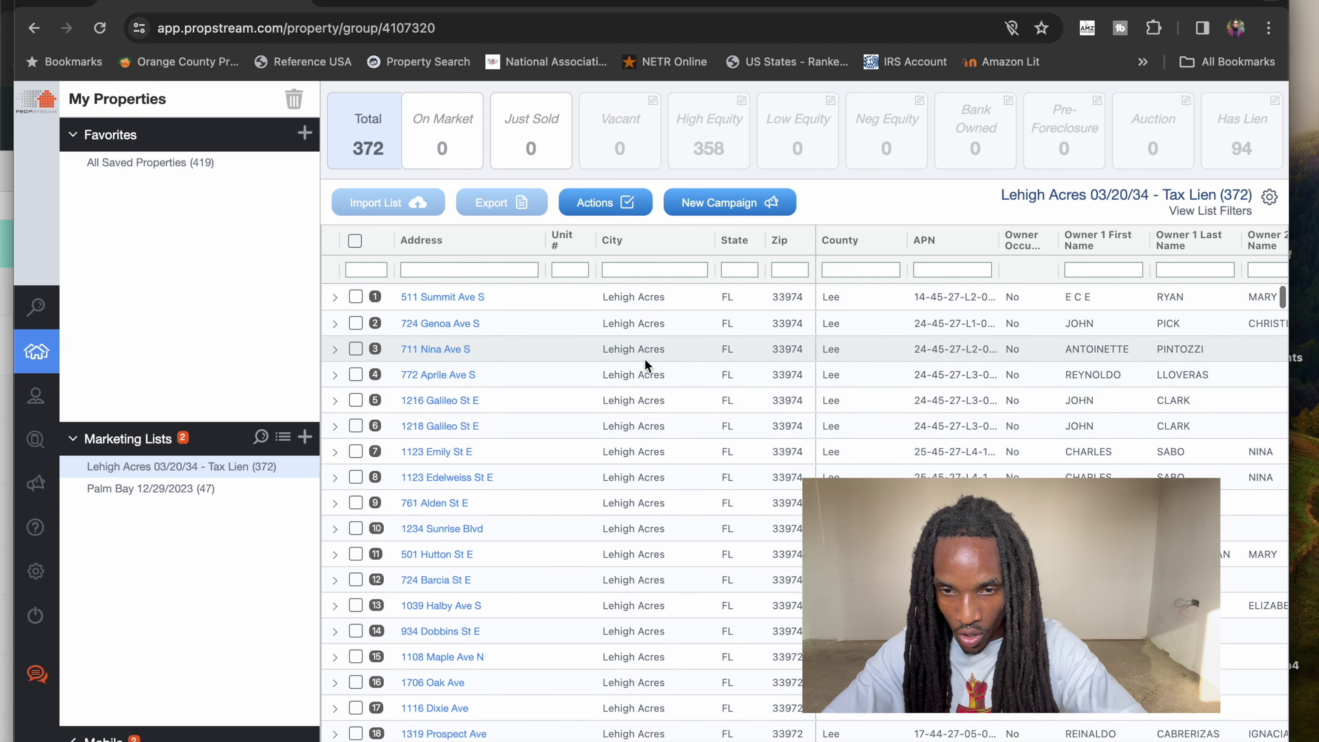
click(355, 240)
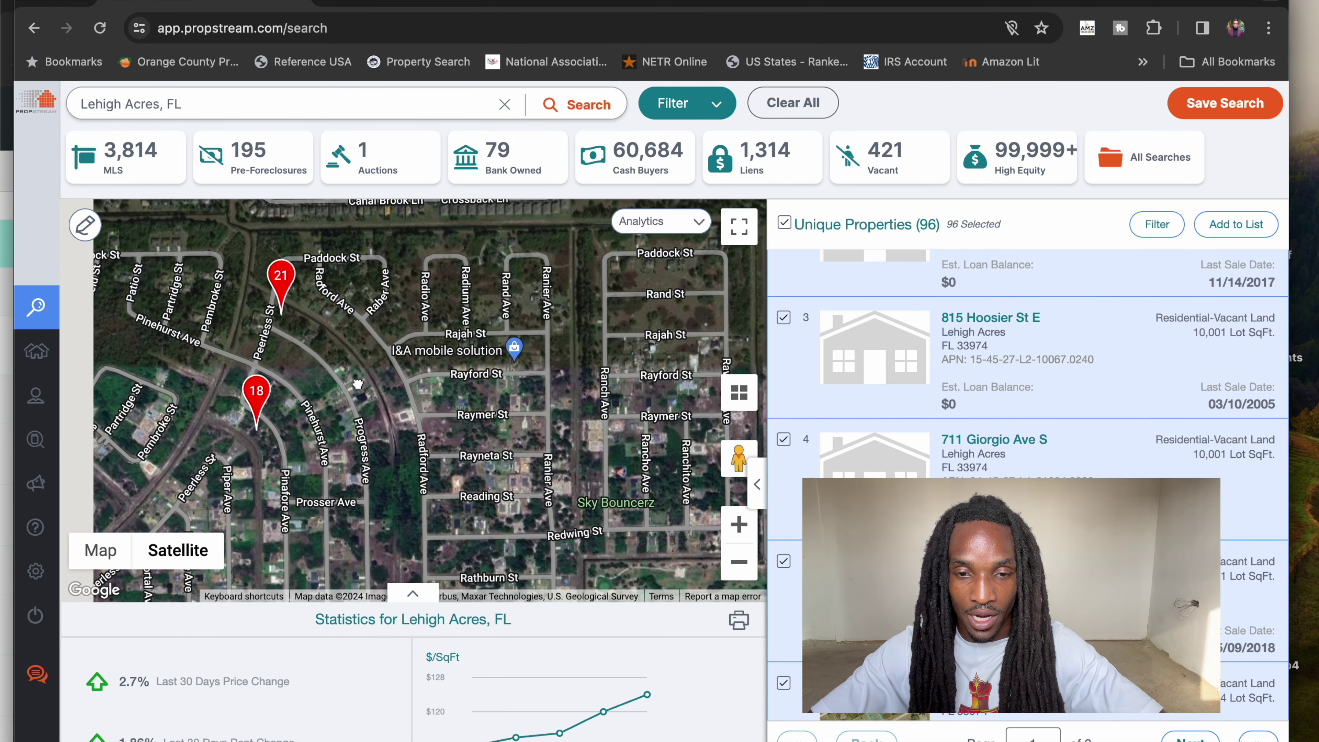
- Pan the satellite map from parcel 18 on Pinafore Ave along to the Prosser Ave lots
scroll(530, 329, down, 2)
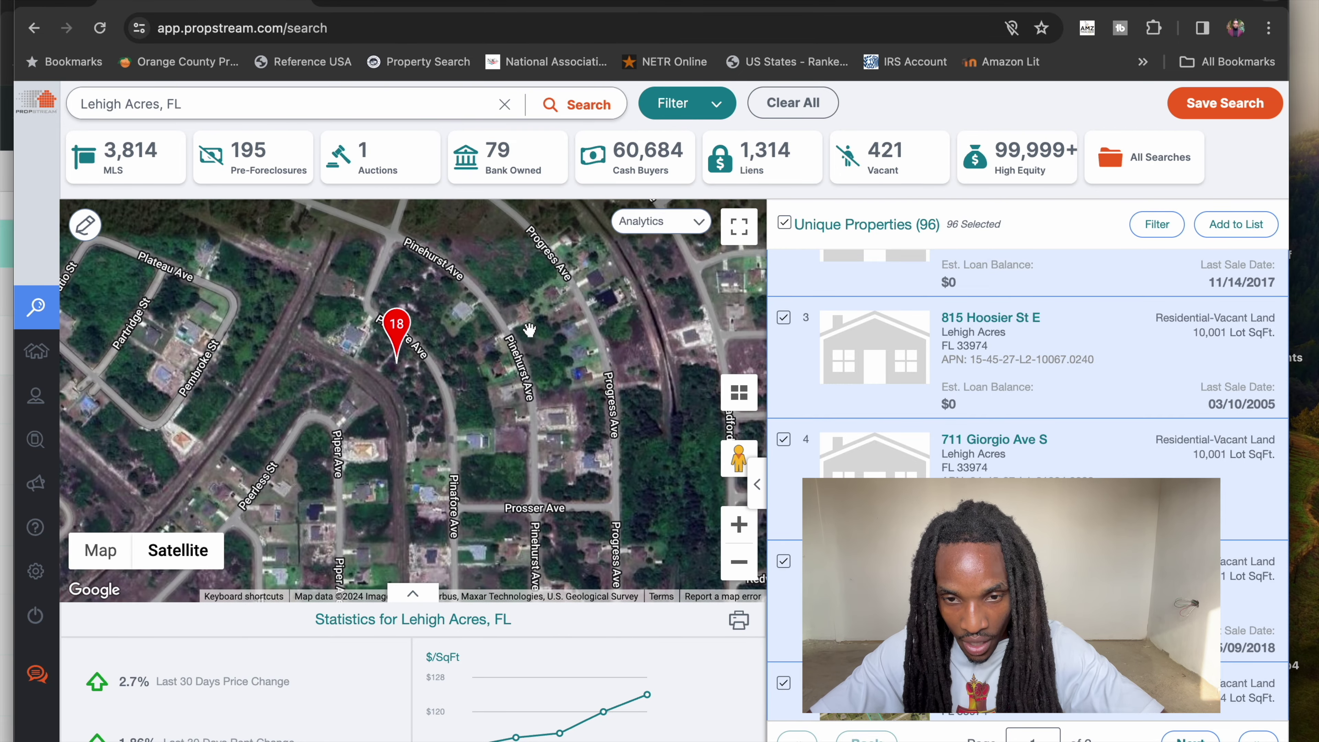
scroll(382, 343, up, 2)
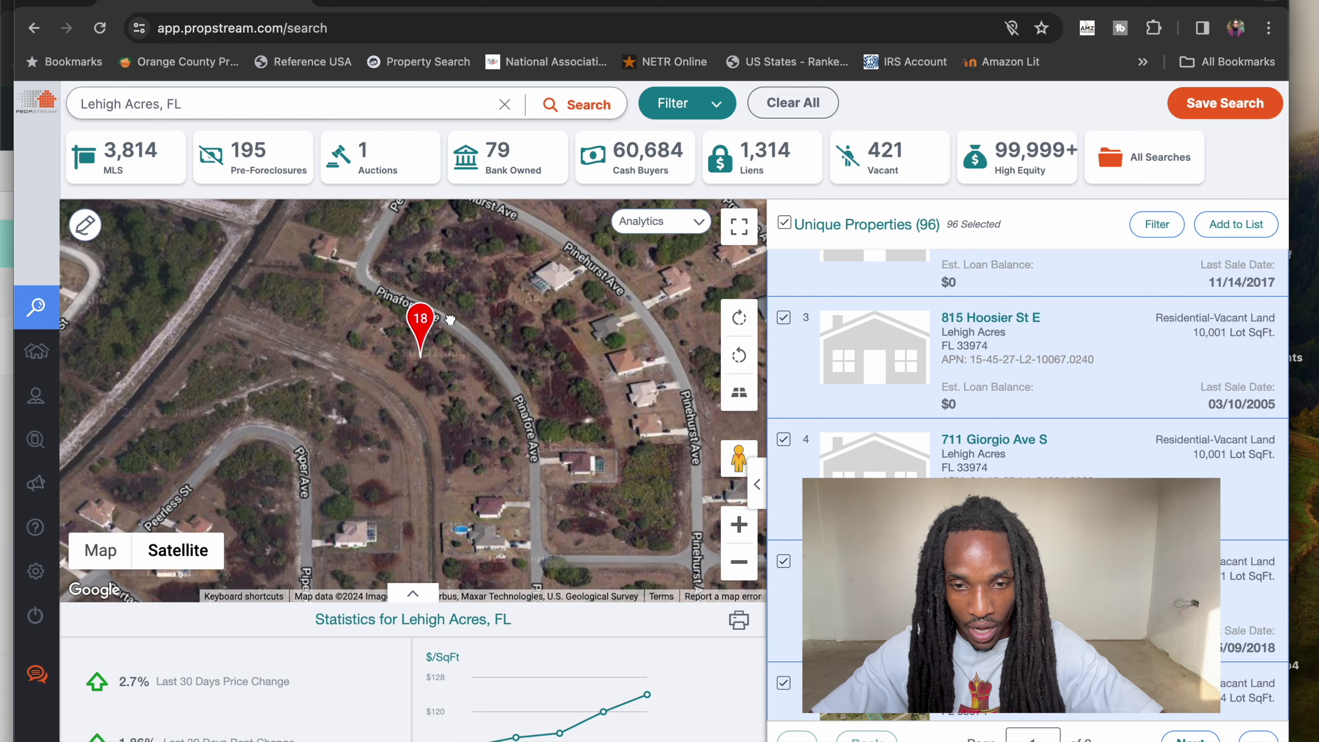
scroll(489, 376, up, 2)
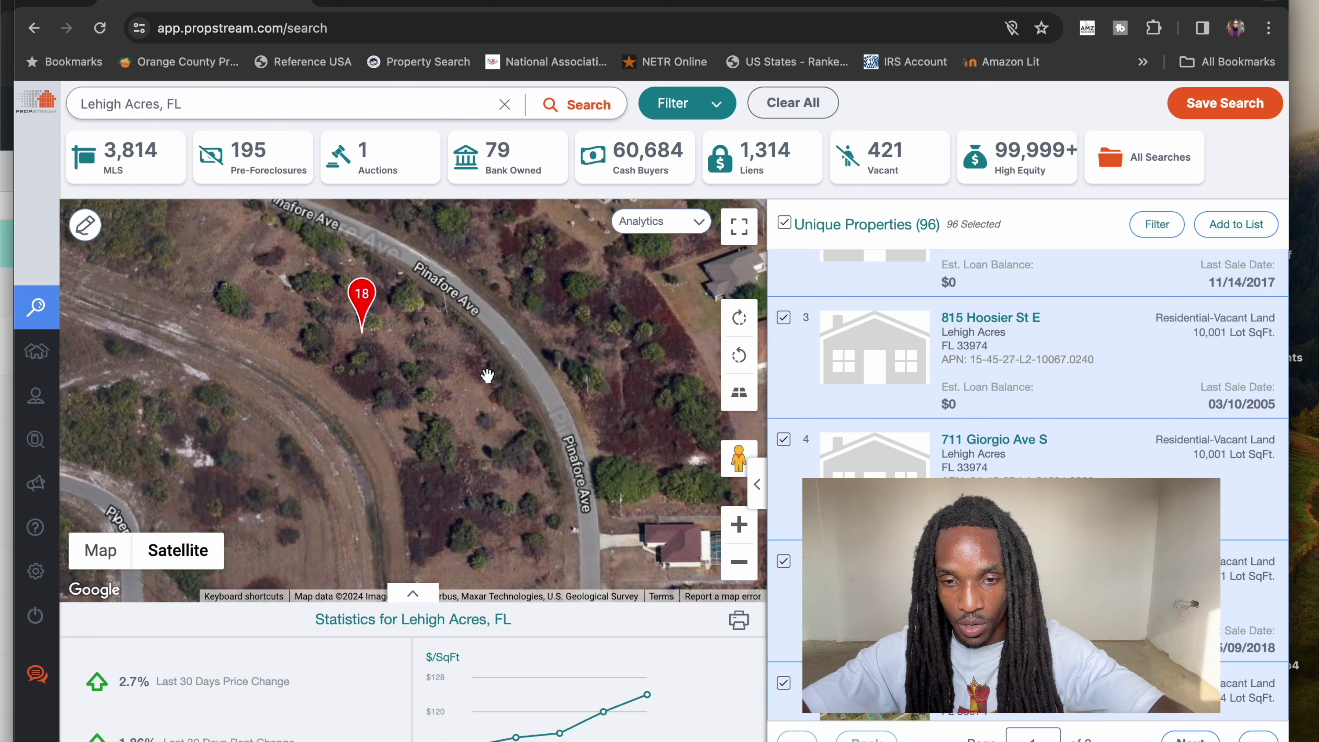
mouse_move(396, 378)
mouse_down()
mouse_move(488, 382)
mouse_move(489, 400)
mouse_up()
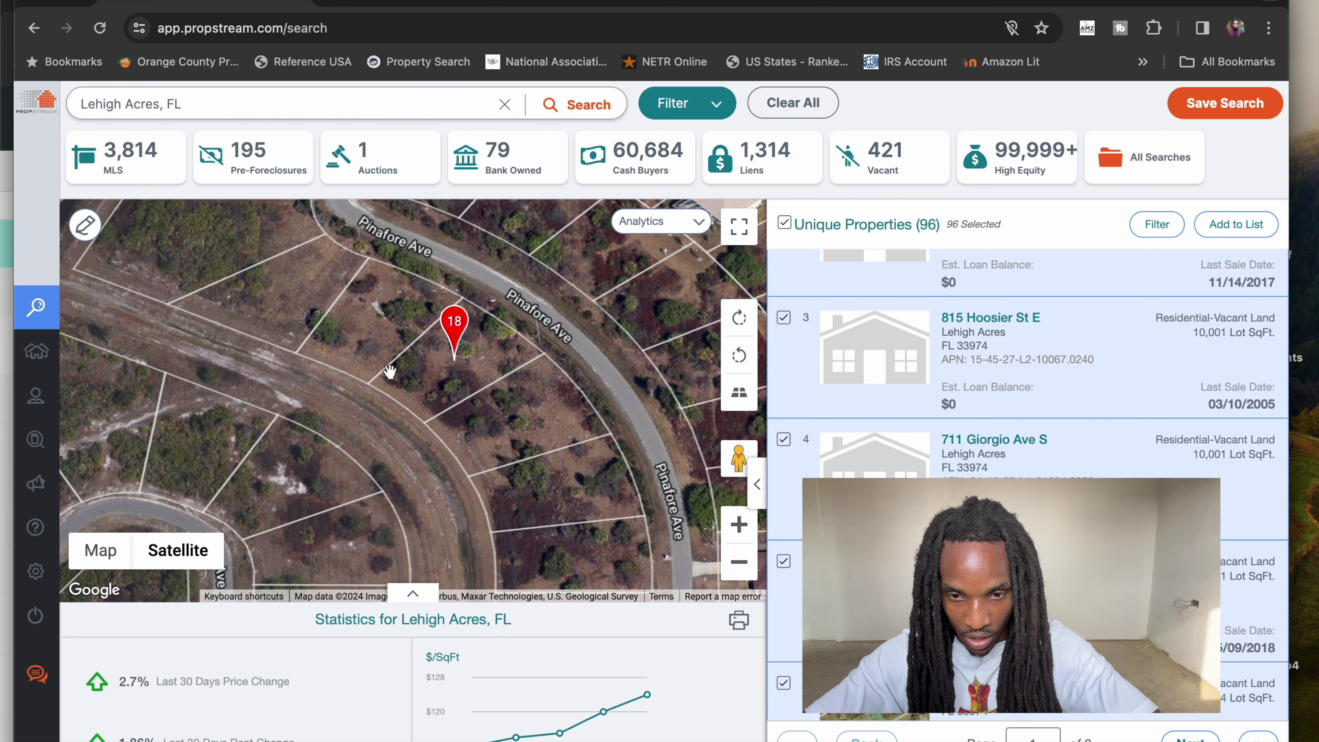
scroll(511, 445, down, 5)
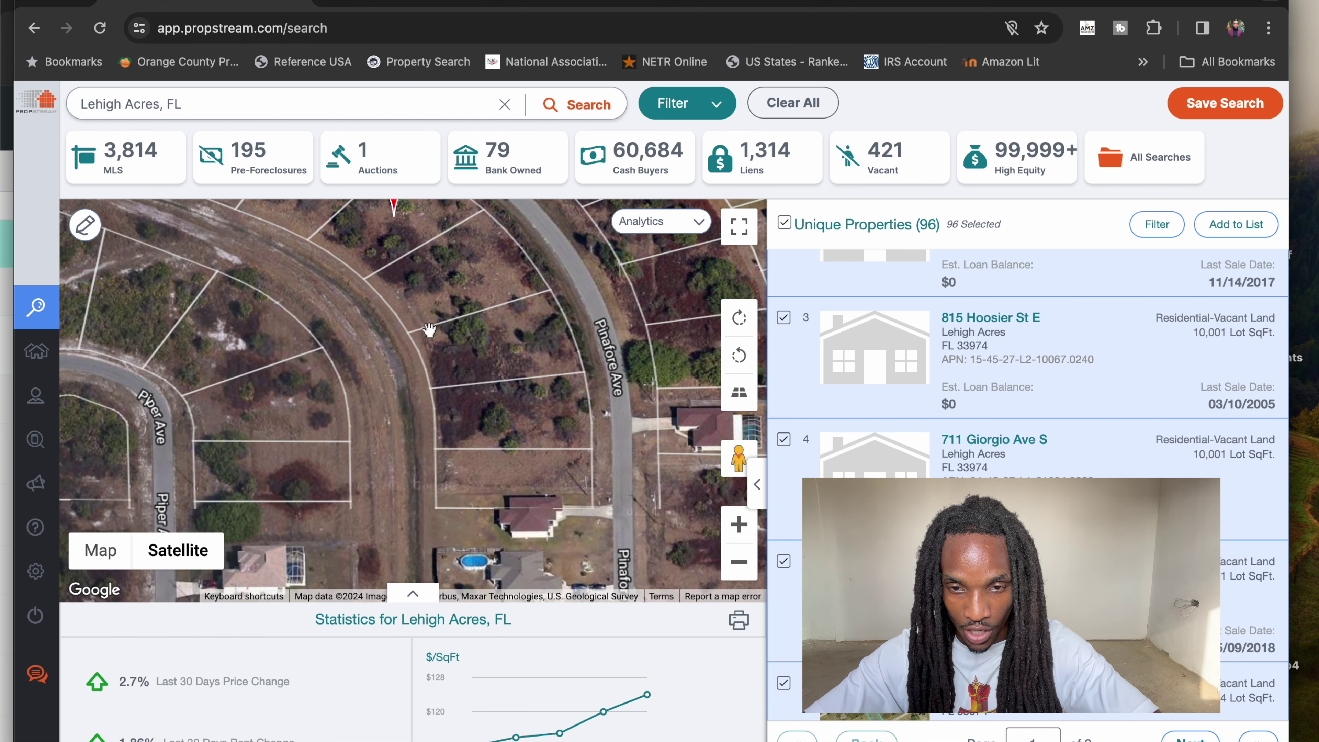
drag(511, 445, 468, 349)
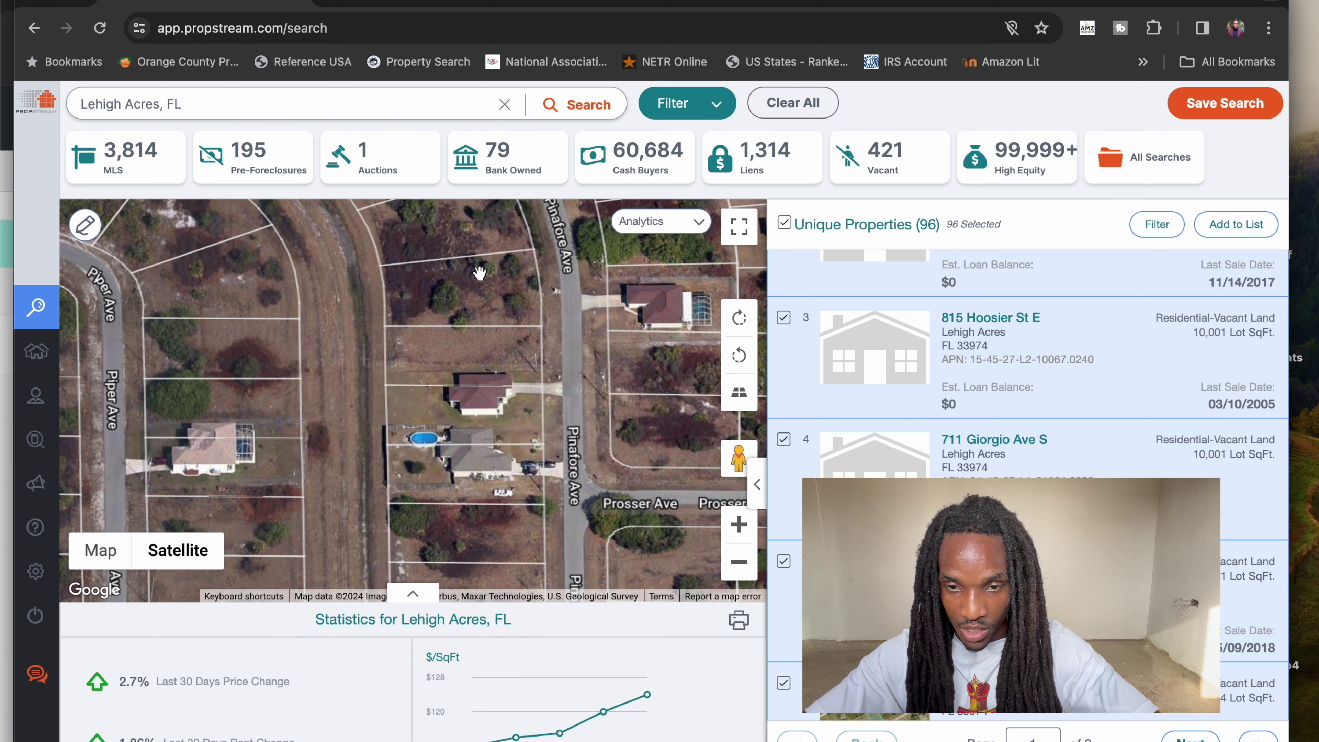
drag(545, 442, 436, 364)
click(507, 339)
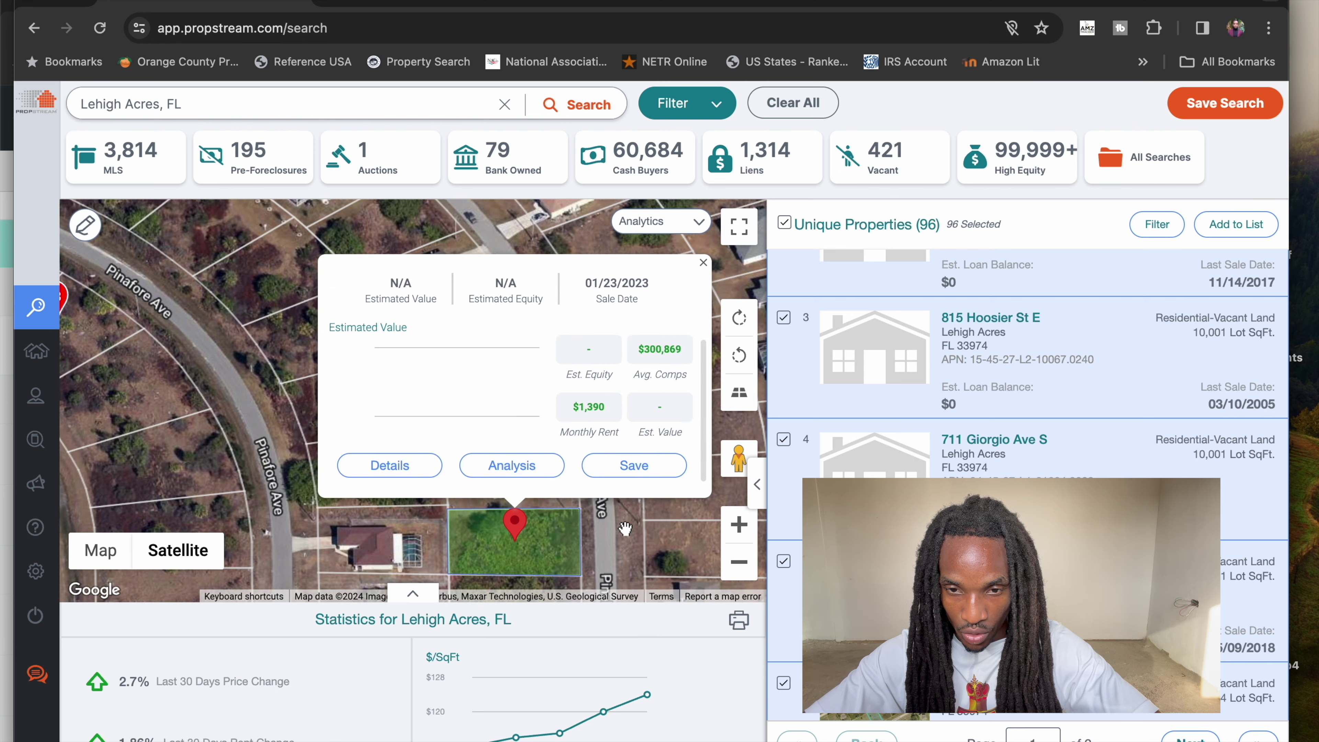
click(625, 539)
scroll(625, 538, down, 2)
drag(625, 538, 552, 350)
scroll(543, 470, up, 2)
drag(543, 471, 536, 436)
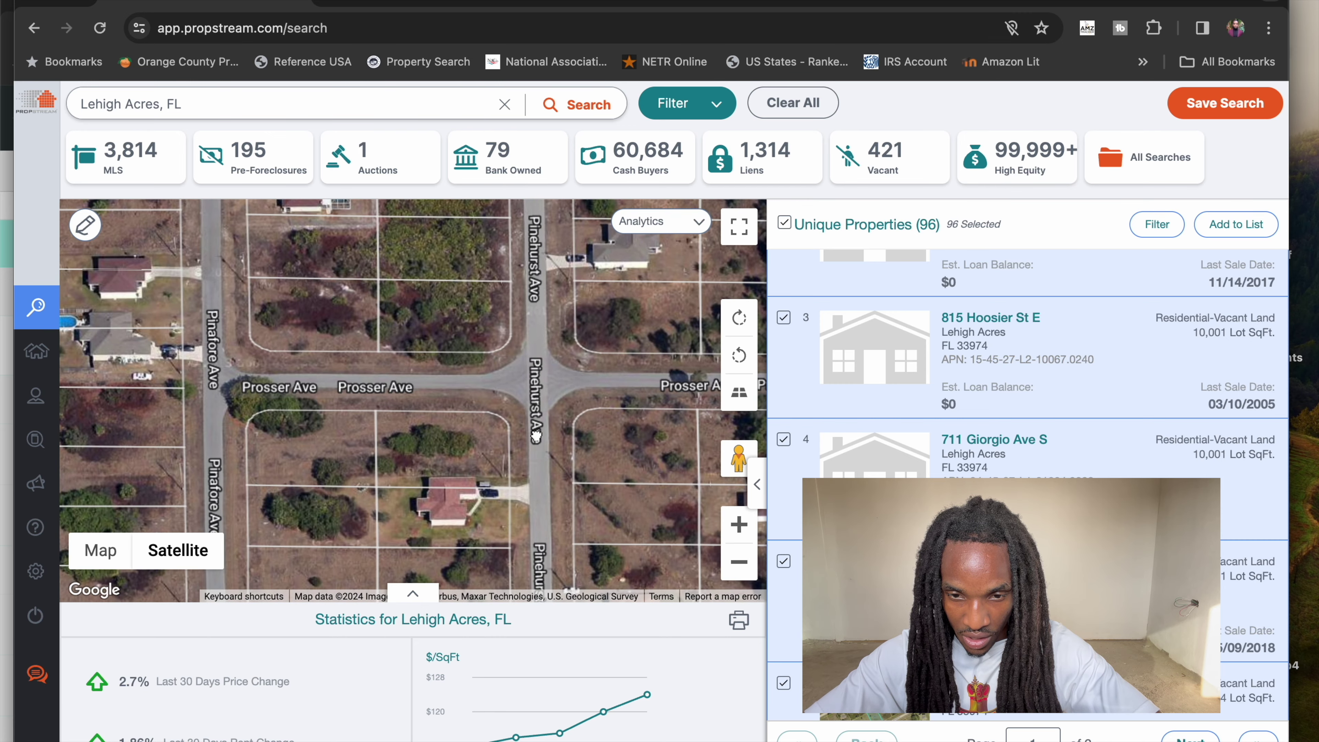
scroll(519, 514, down, 2)
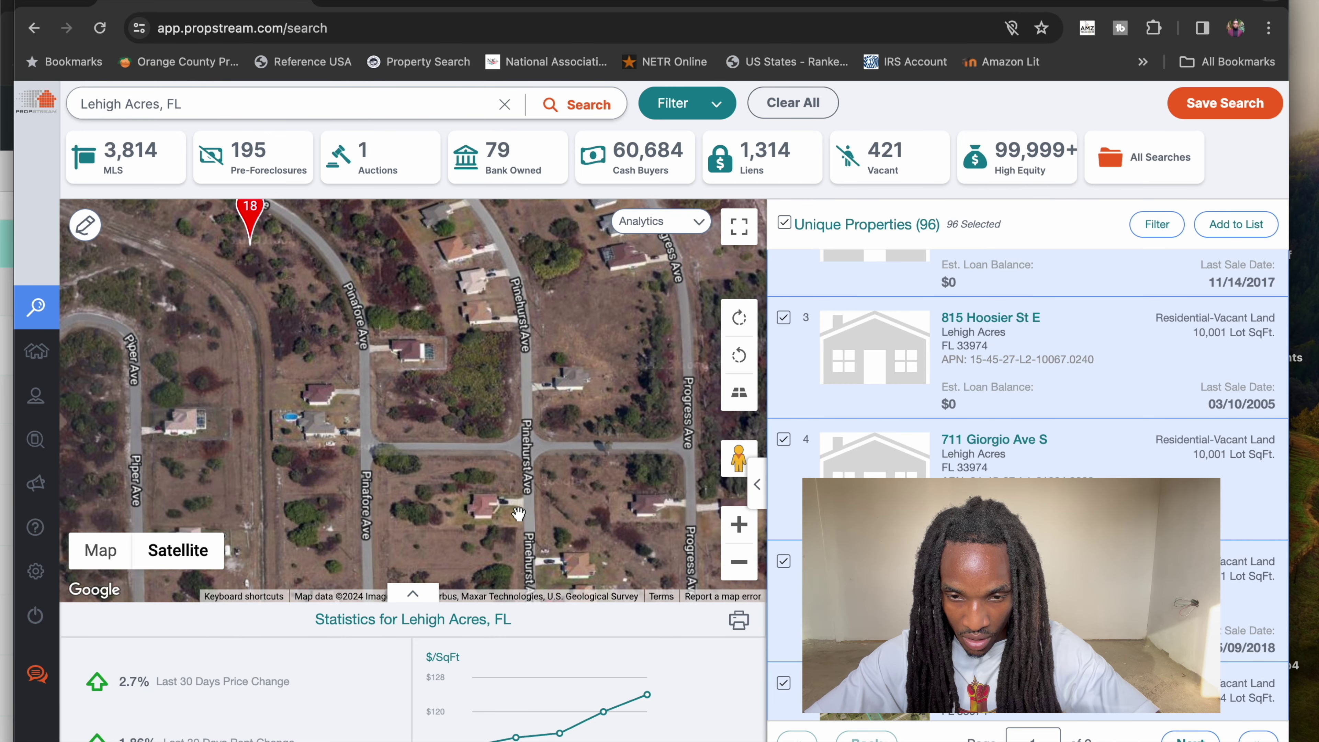
scroll(519, 513, up, 2)
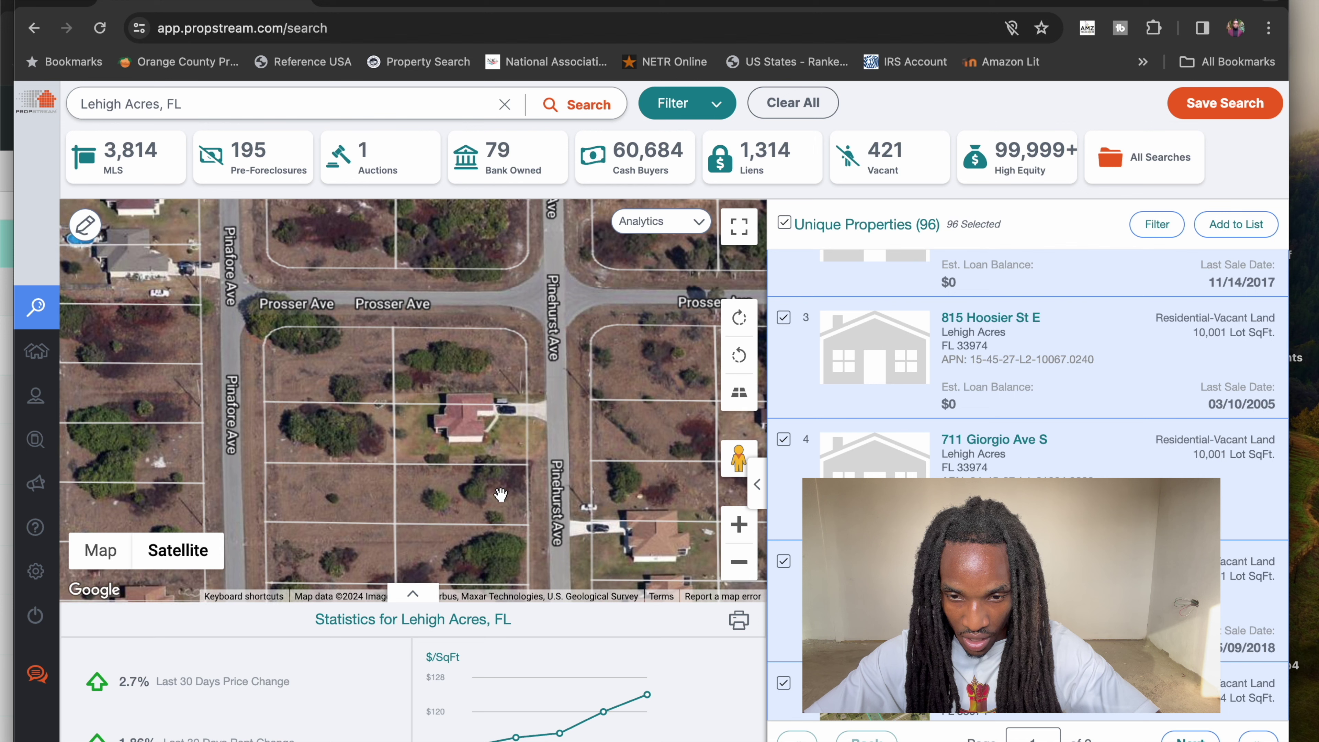
click(501, 494)
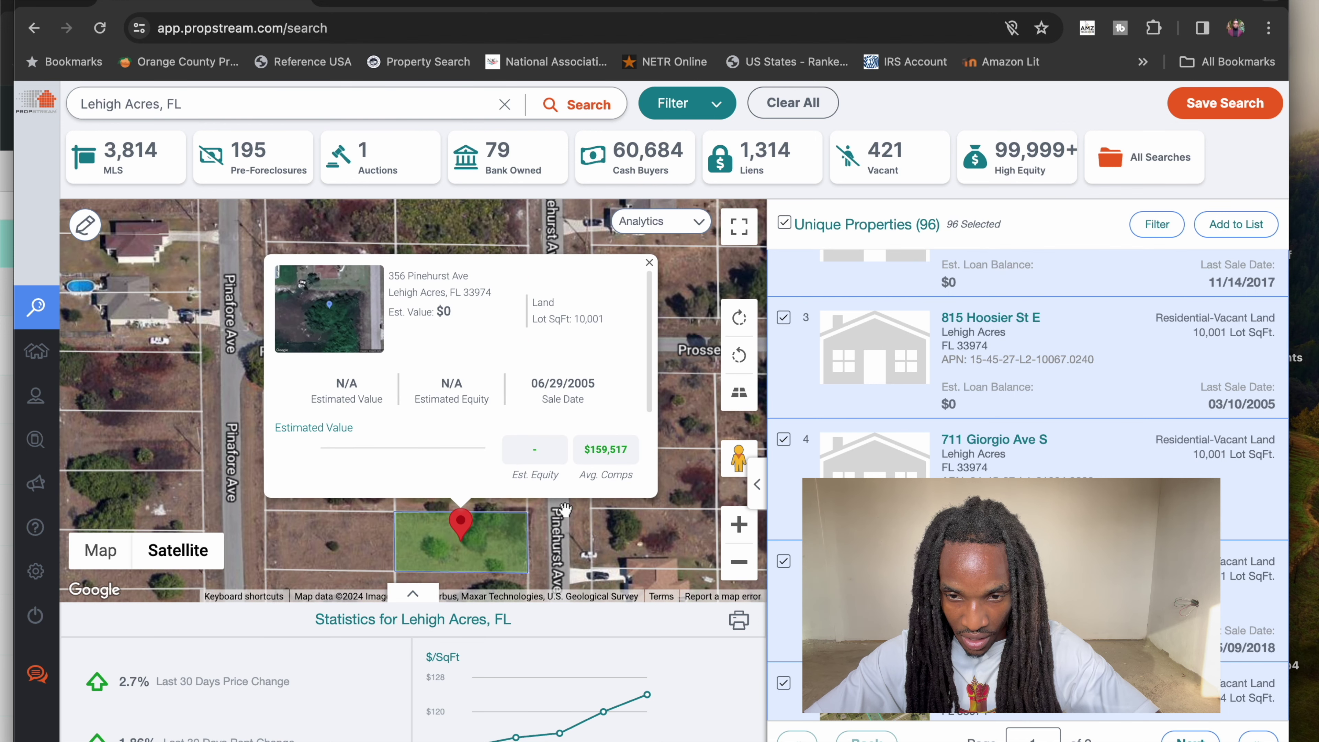
click(565, 509)
drag(567, 543, 566, 416)
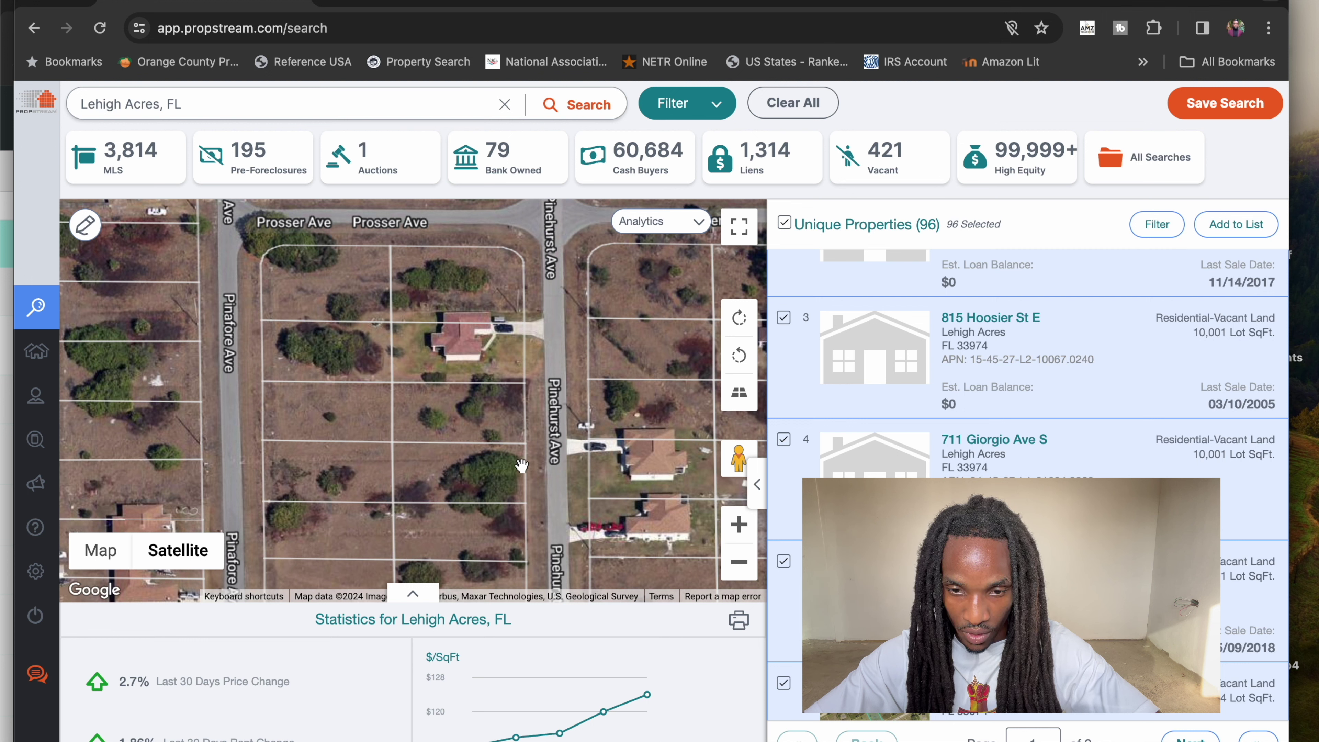
drag(550, 470, 552, 341)
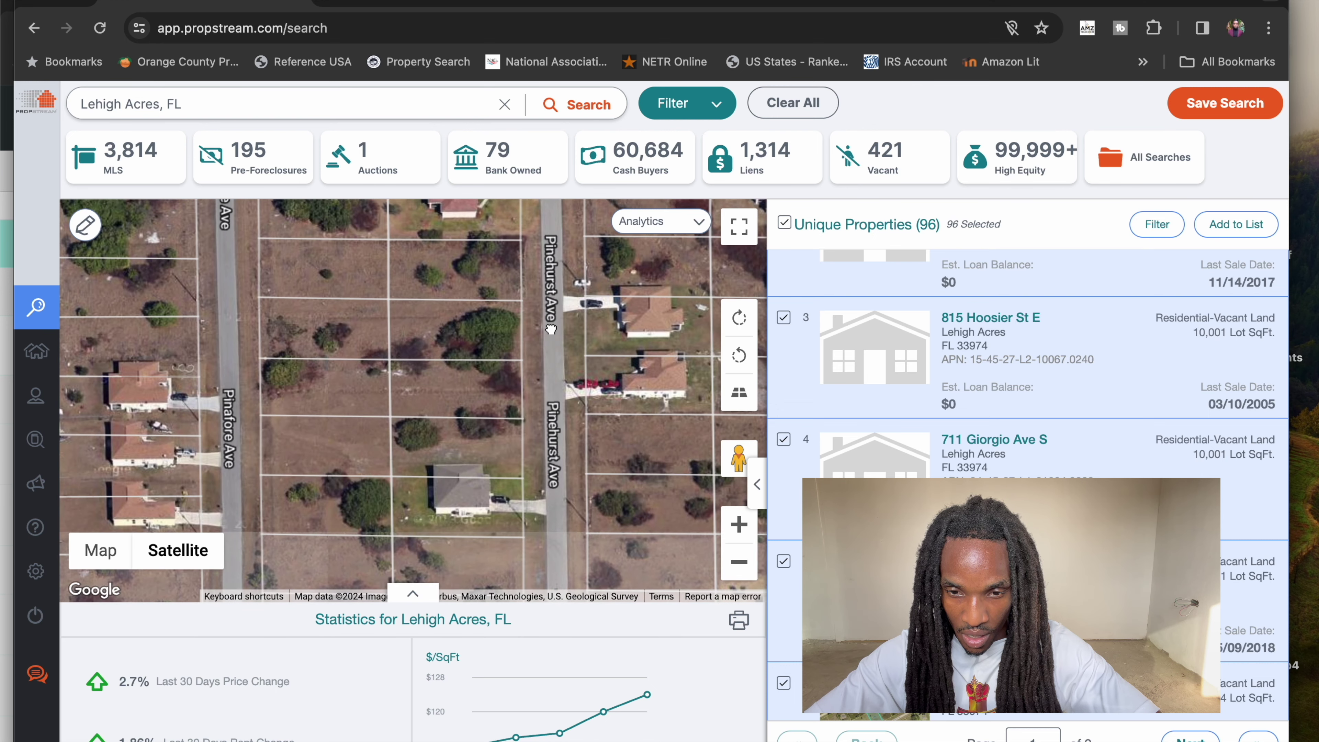
click(493, 445)
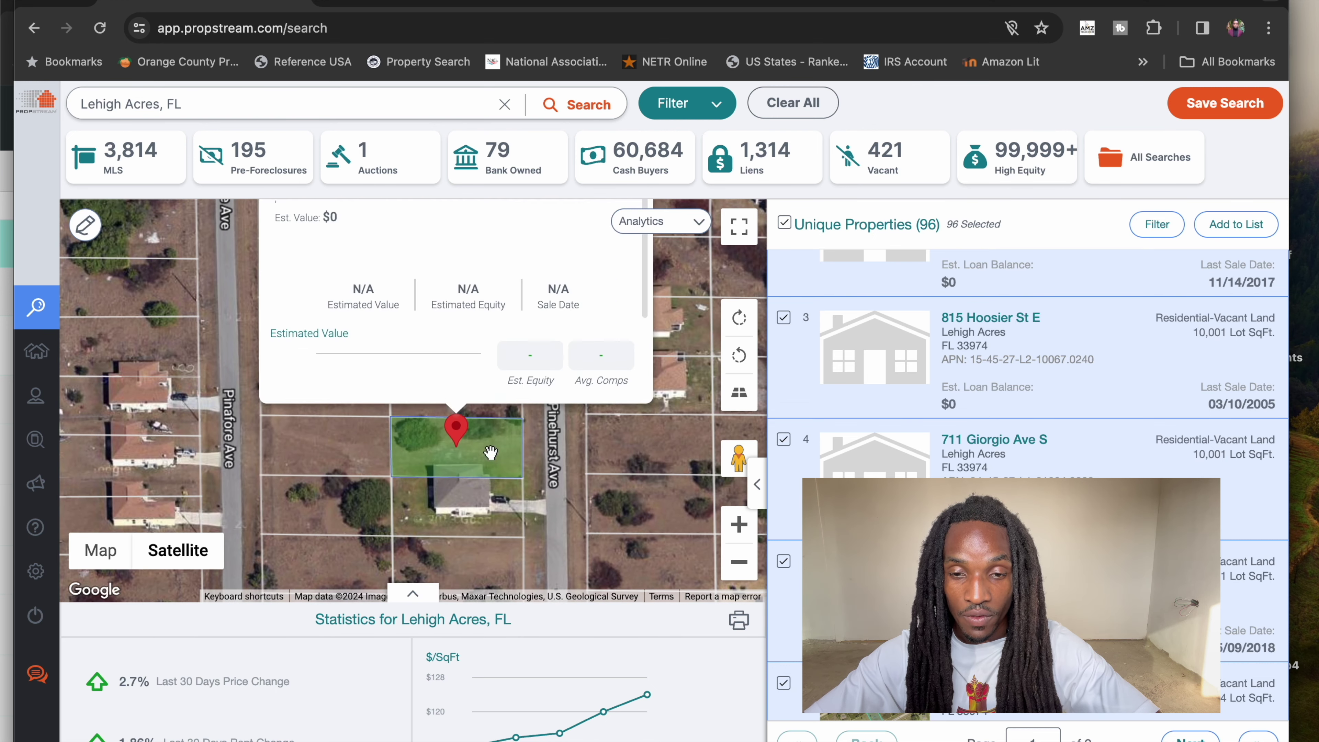
drag(544, 541, 556, 403)
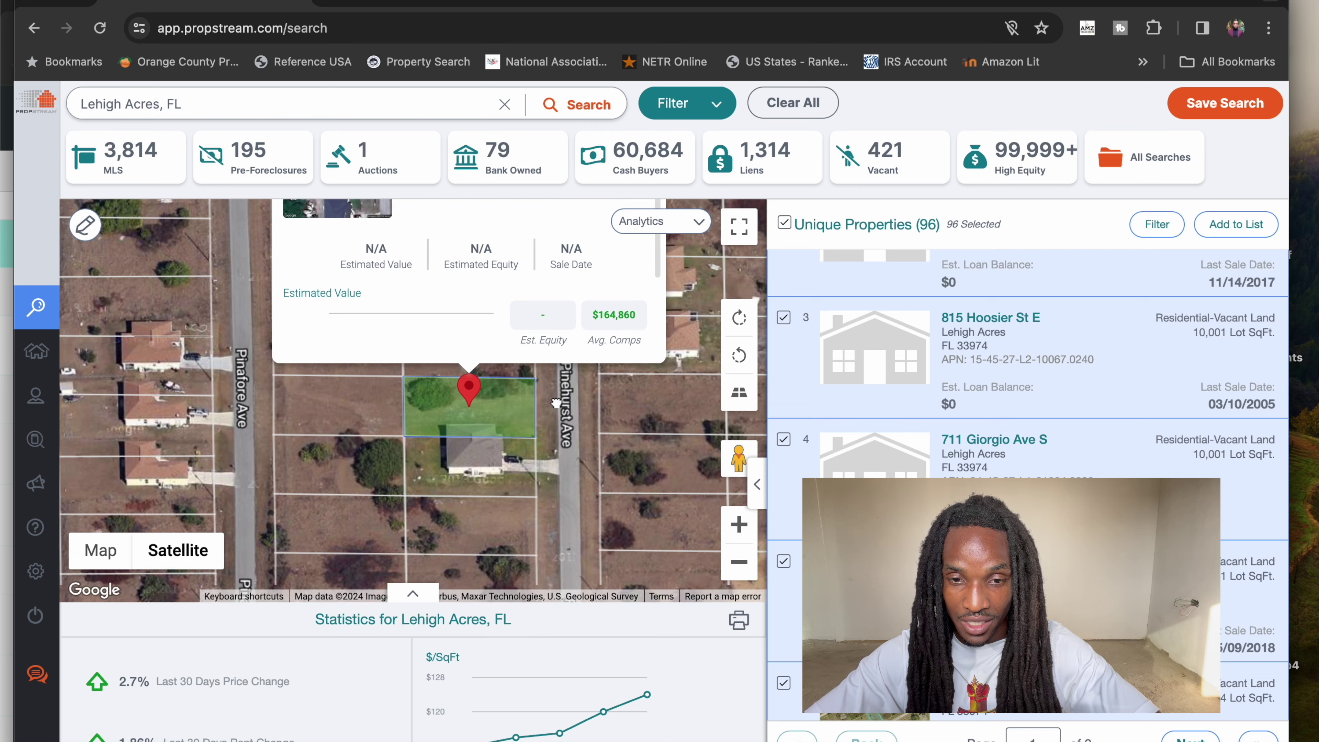
click(484, 454)
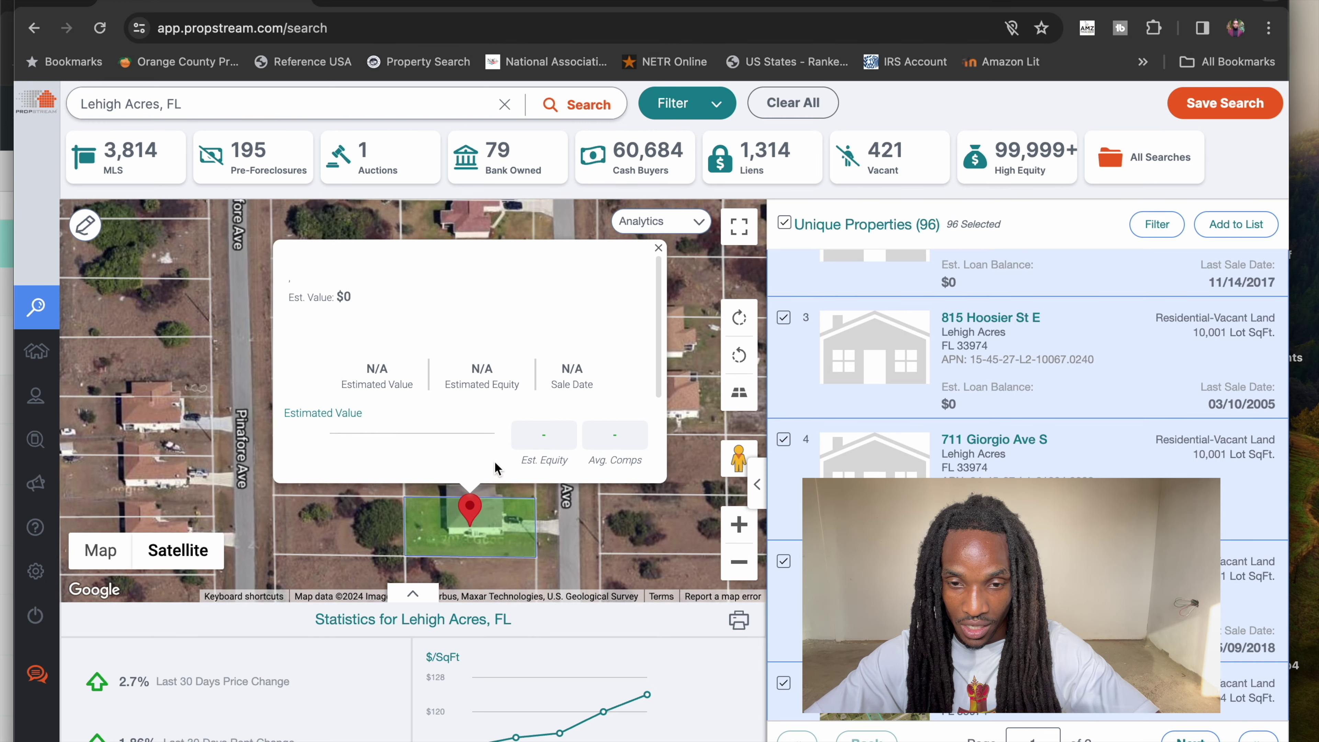
scroll(540, 486, up, 5)
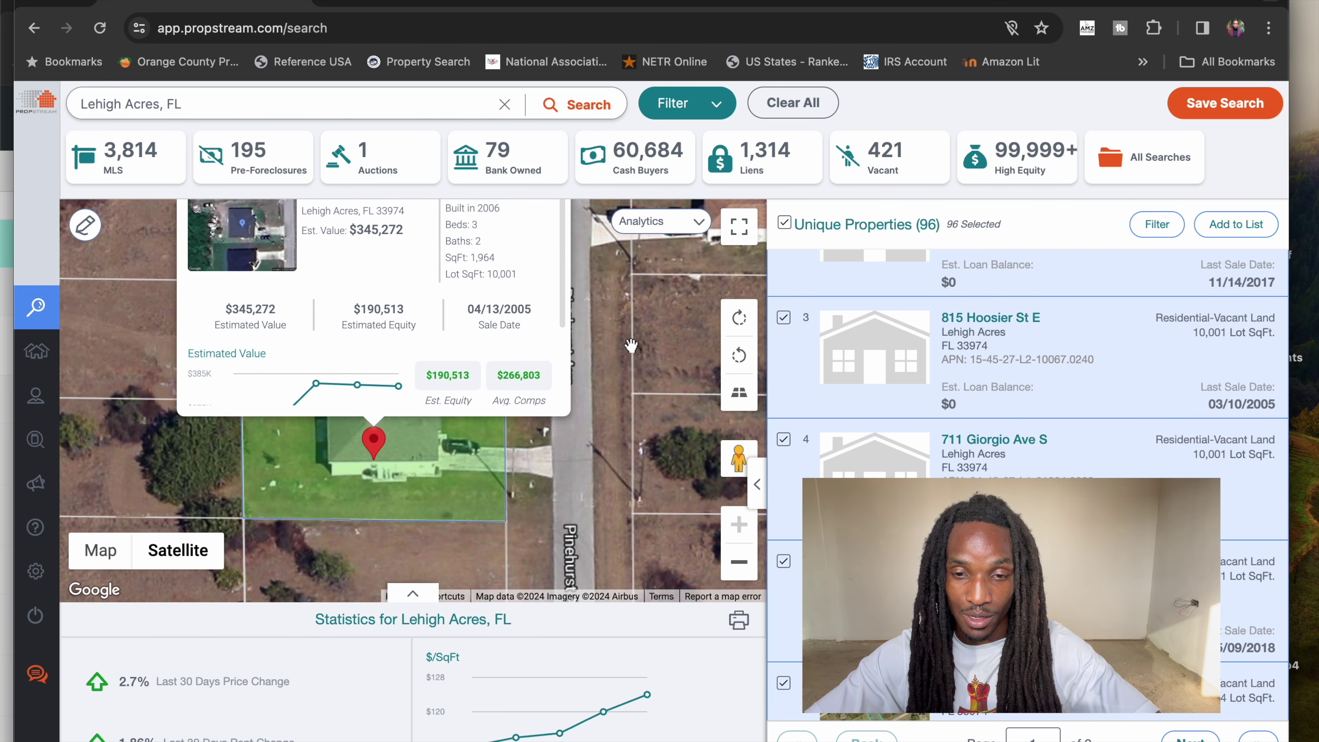
click(470, 344)
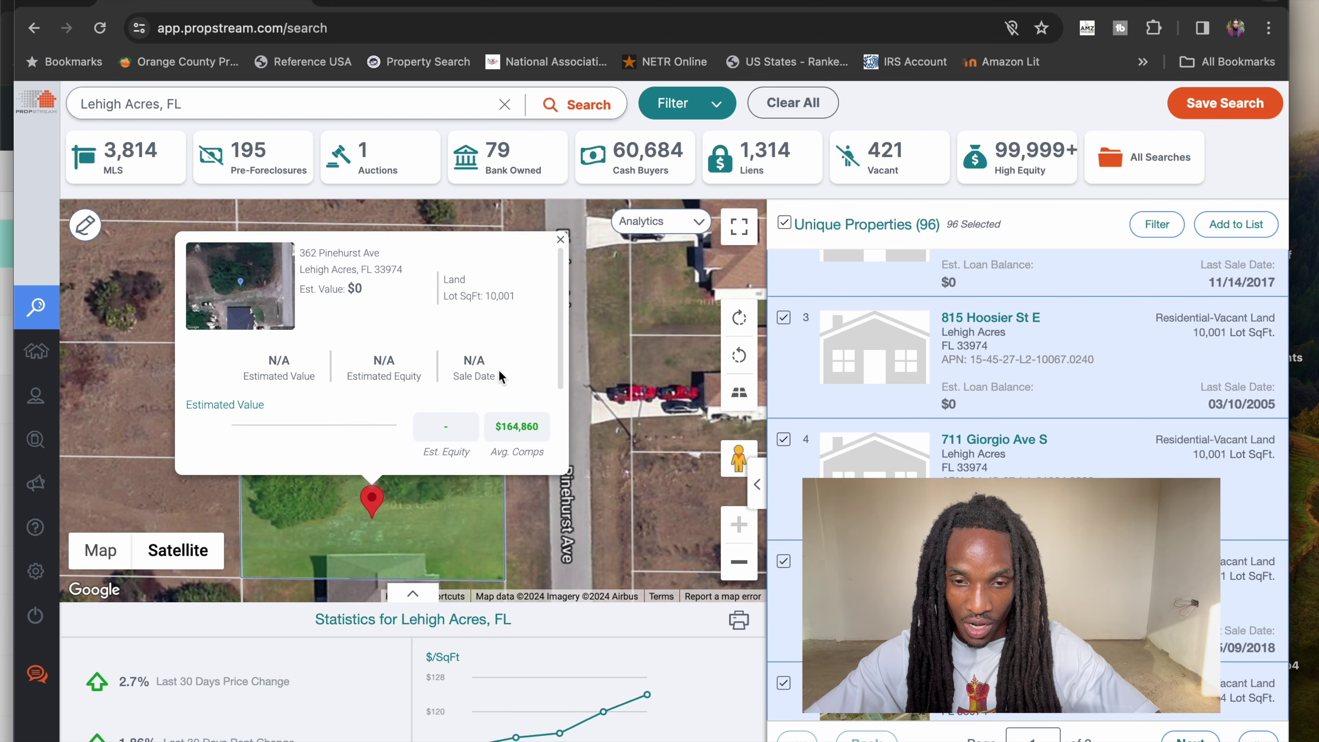
drag(588, 415, 569, 353)
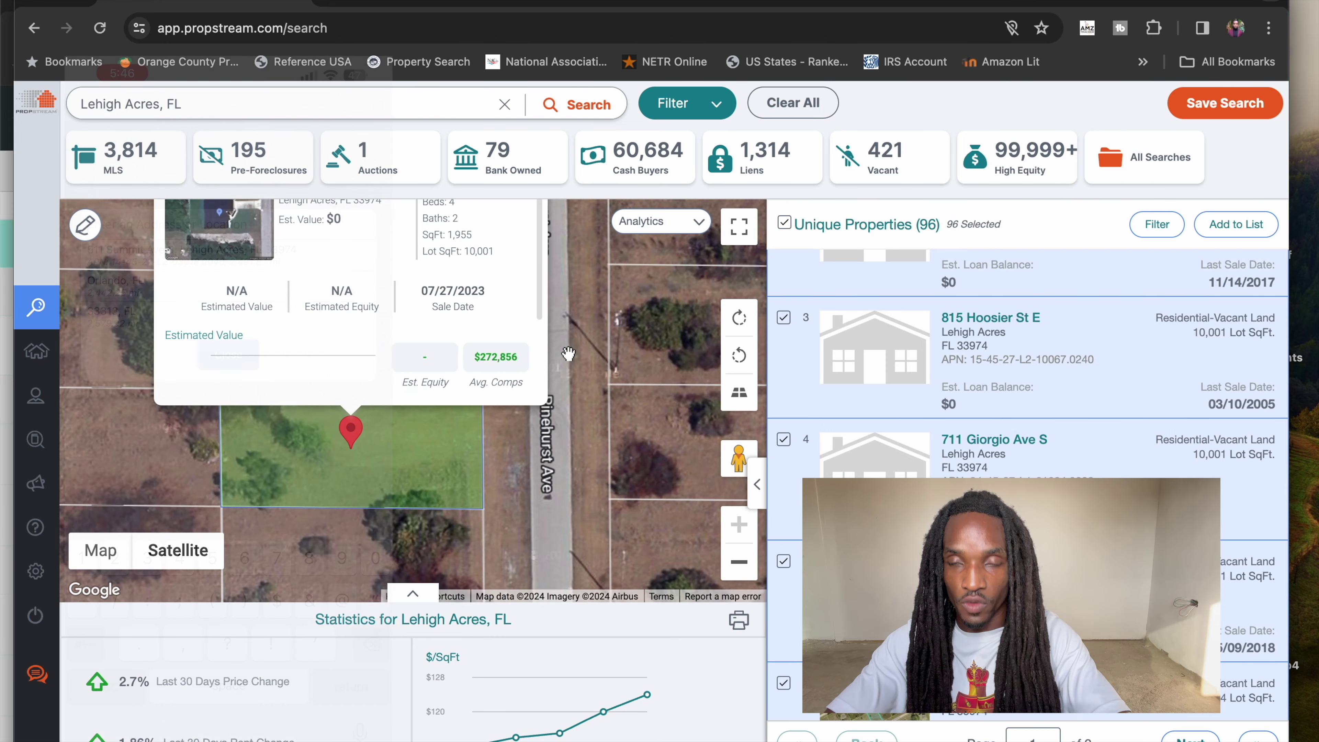
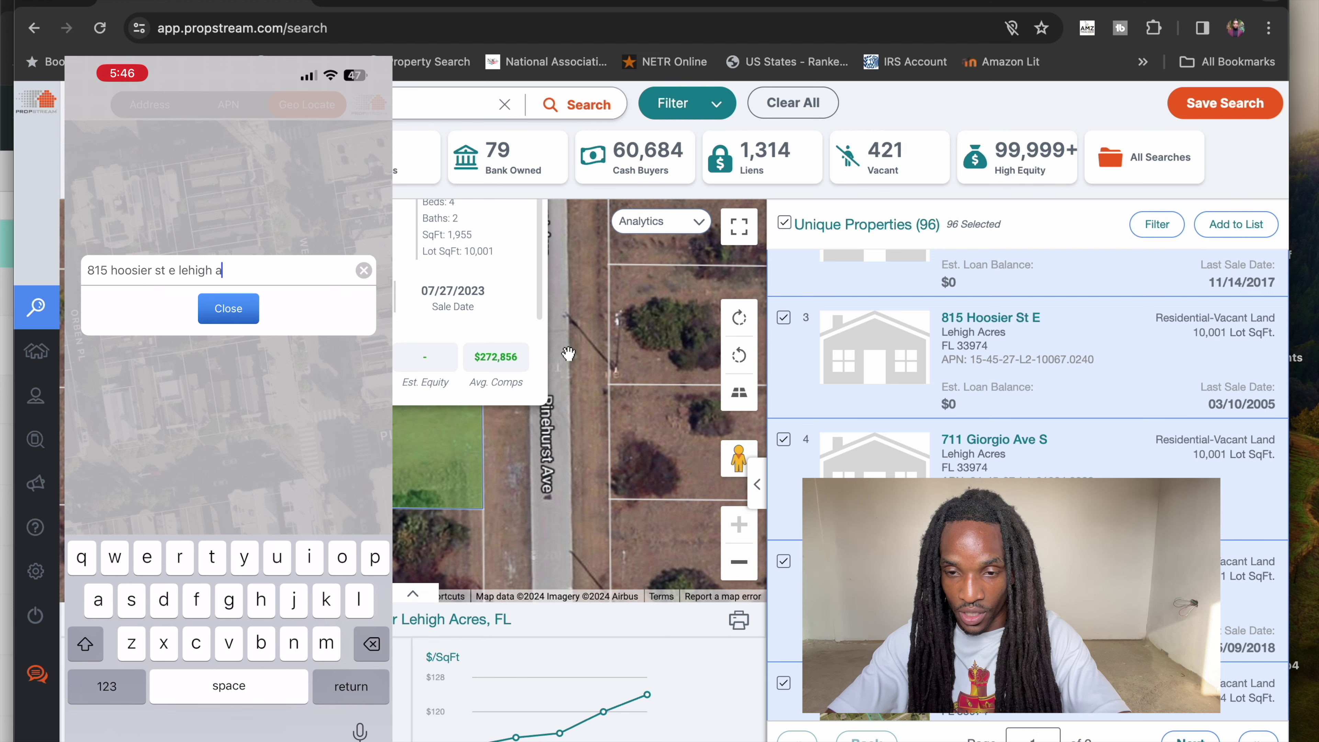
key(Return)
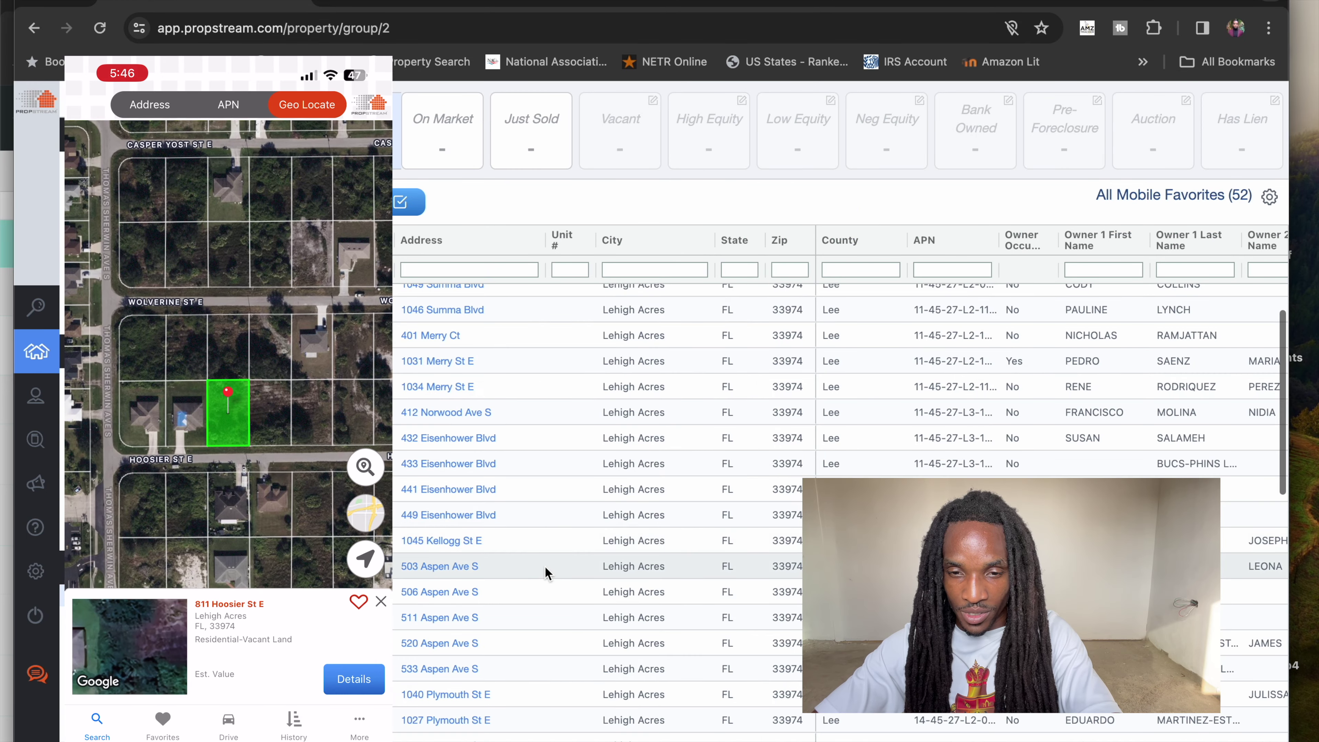
scroll(546, 568, down, 1)
scroll(544, 566, down, 1)
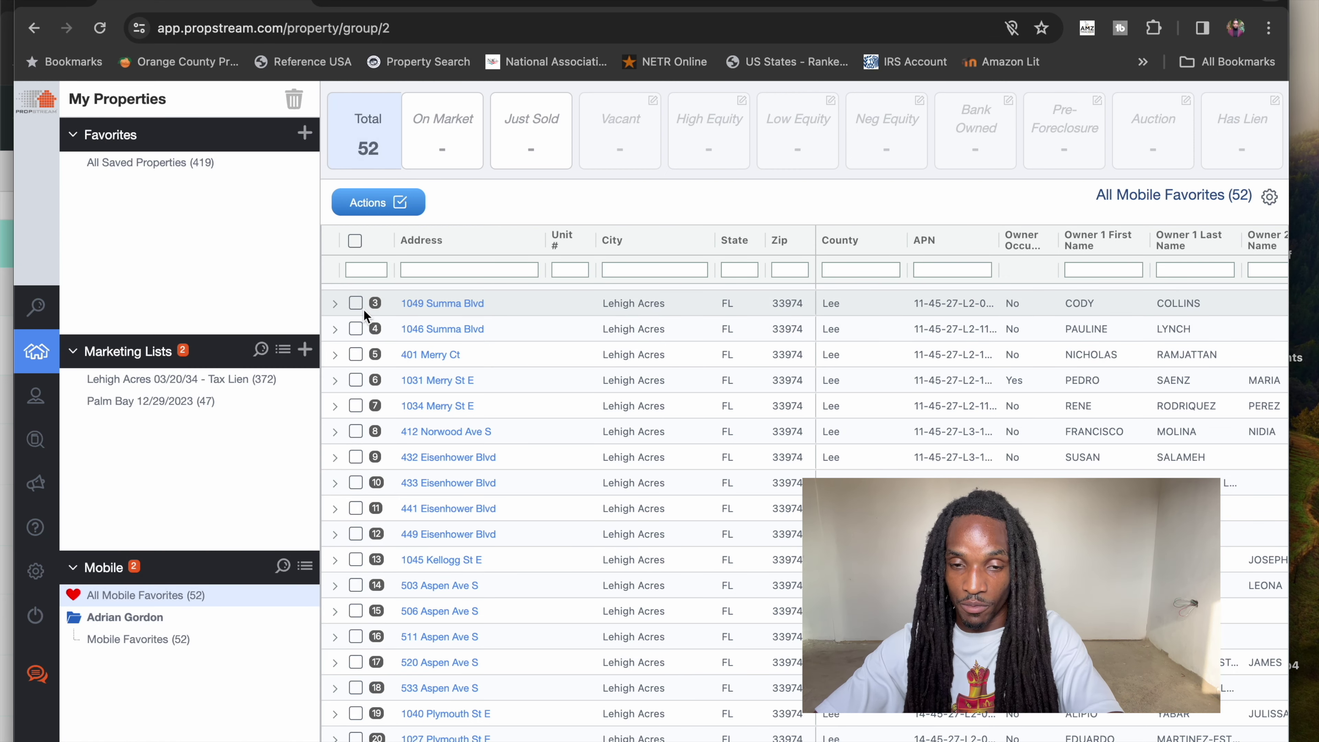
click(356, 303)
shift+click(355, 405)
click(355, 431)
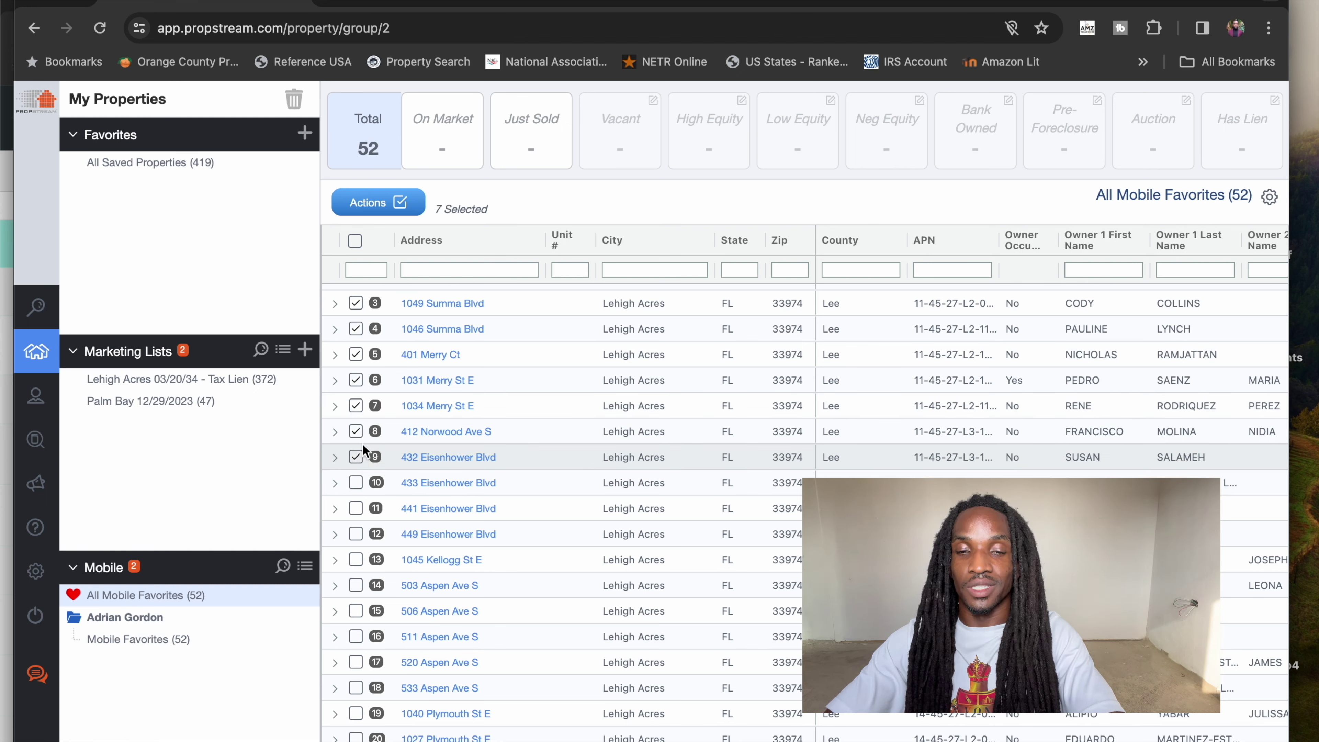